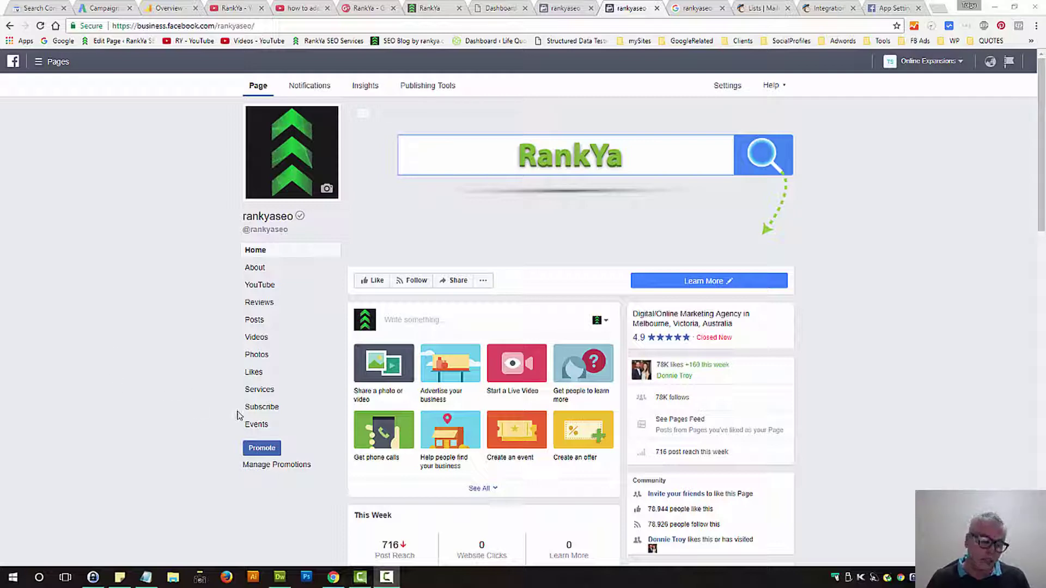
Step: Show the rankyaseo page's Subscribe tab signup form, then switch to the MailChimp Lists tab
{"action": "left_click", "coordinate": [270, 411]}
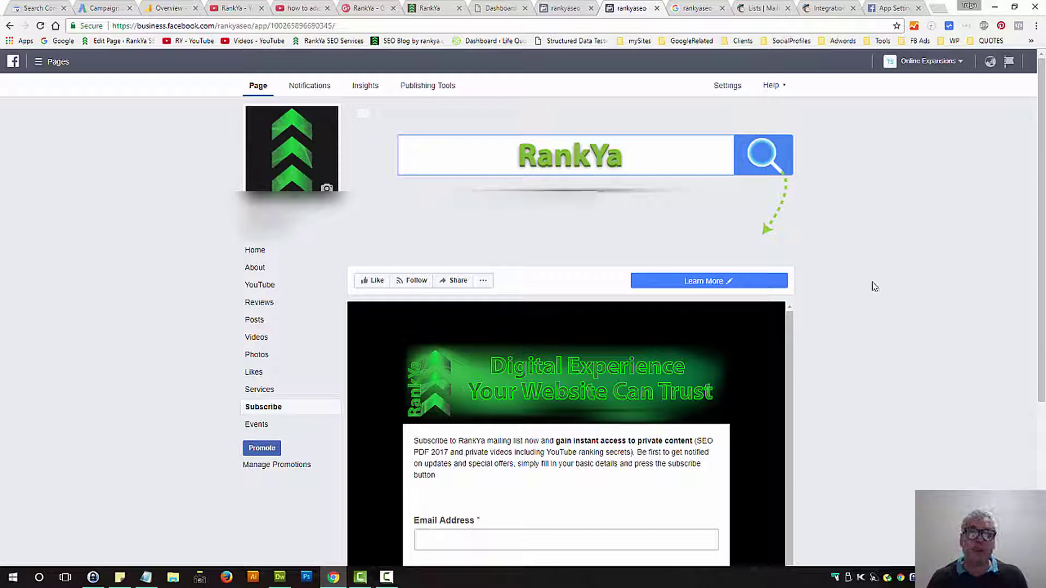
{"action": "key", "text": "ctrl+Tab"}
{"action": "key", "text": "ctrl+Tab"}
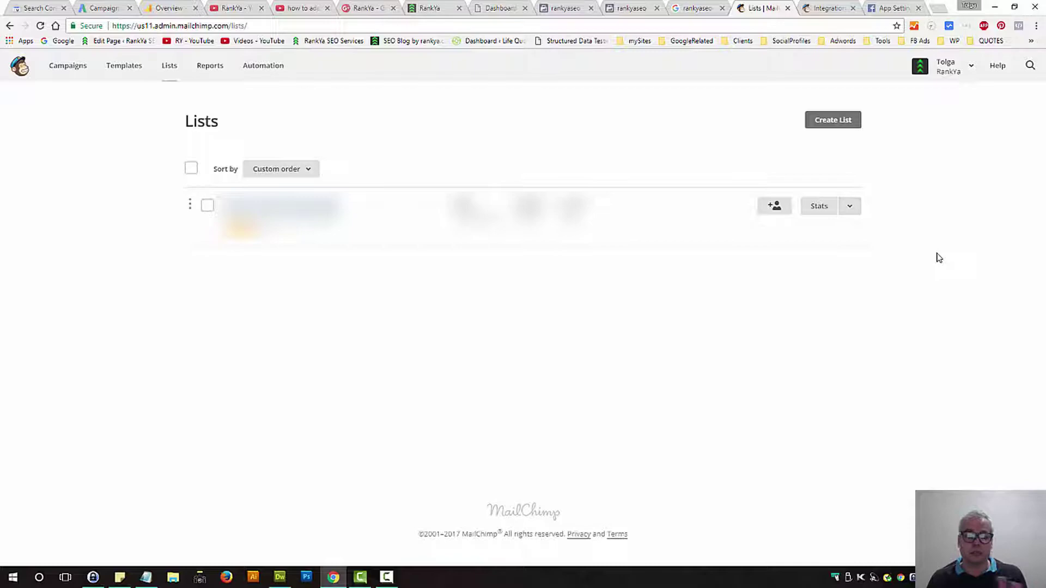
Step: Open the dropdown next to Stats for the existing mailing list
{"action": "left_click", "coordinate": [851, 207]}
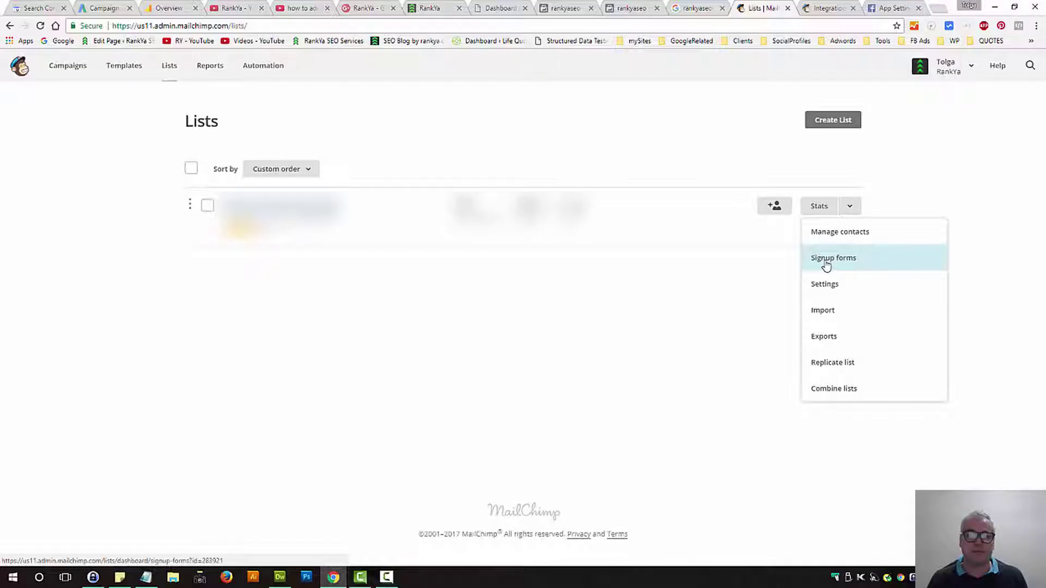
Step: Choose Signup forms and select General forms for the RankYa Online Marketing list
{"action": "left_click", "coordinate": [826, 265]}
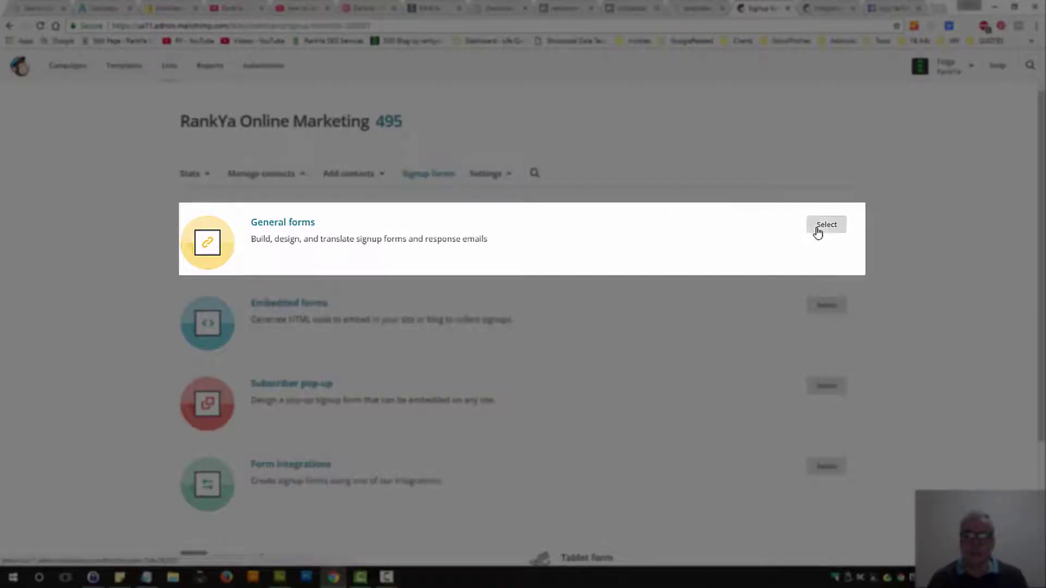
{"action": "left_click", "coordinate": [818, 231]}
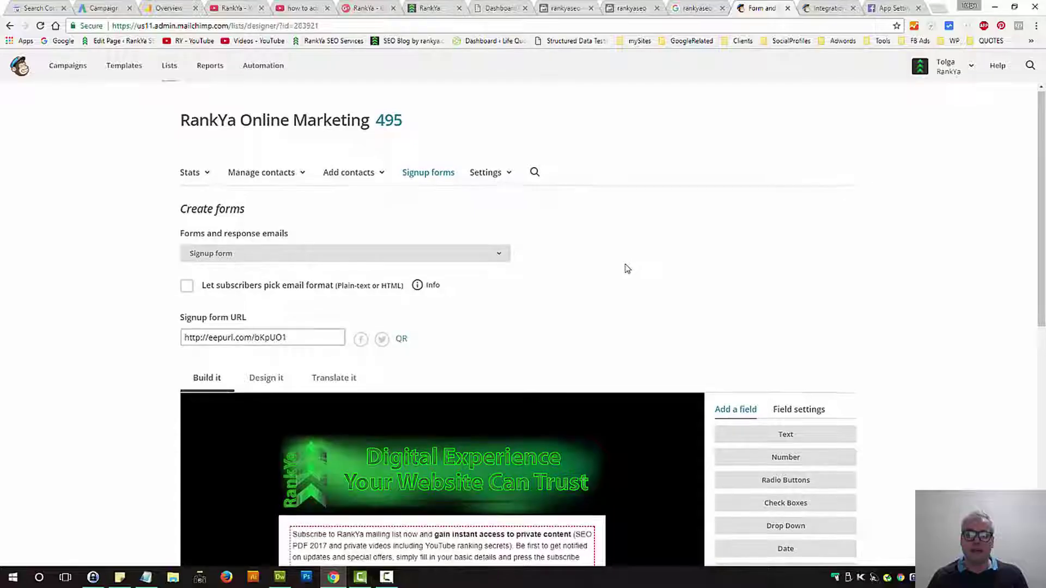
{"action": "scroll", "coordinate": [624, 268], "scroll_direction": "down", "scroll_amount": 3}
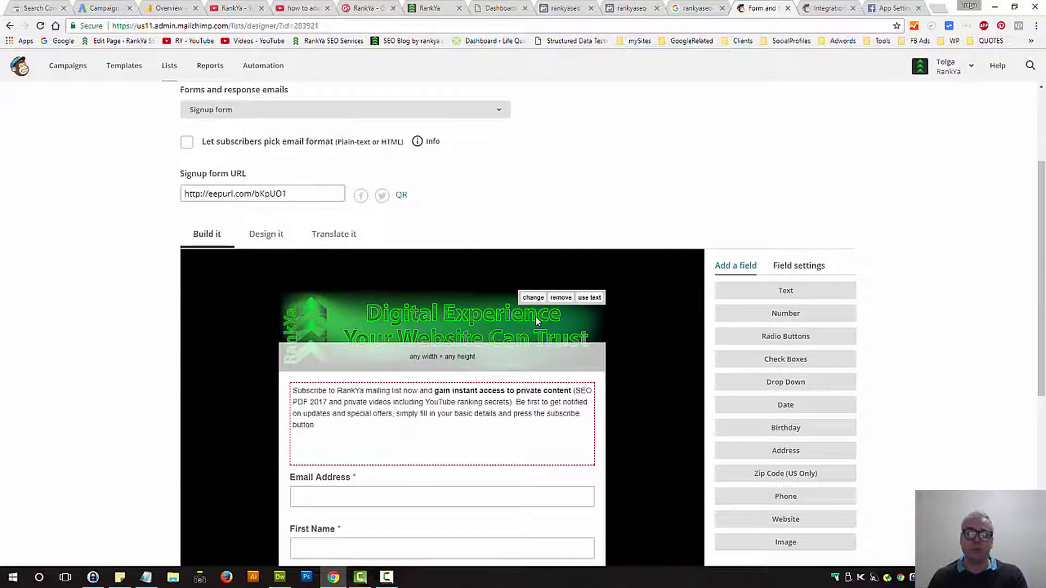
Step: Compare the builder's email, first name and website fields with the live Facebook form, and read the email format note
{"action": "left_click", "coordinate": [622, 8]}
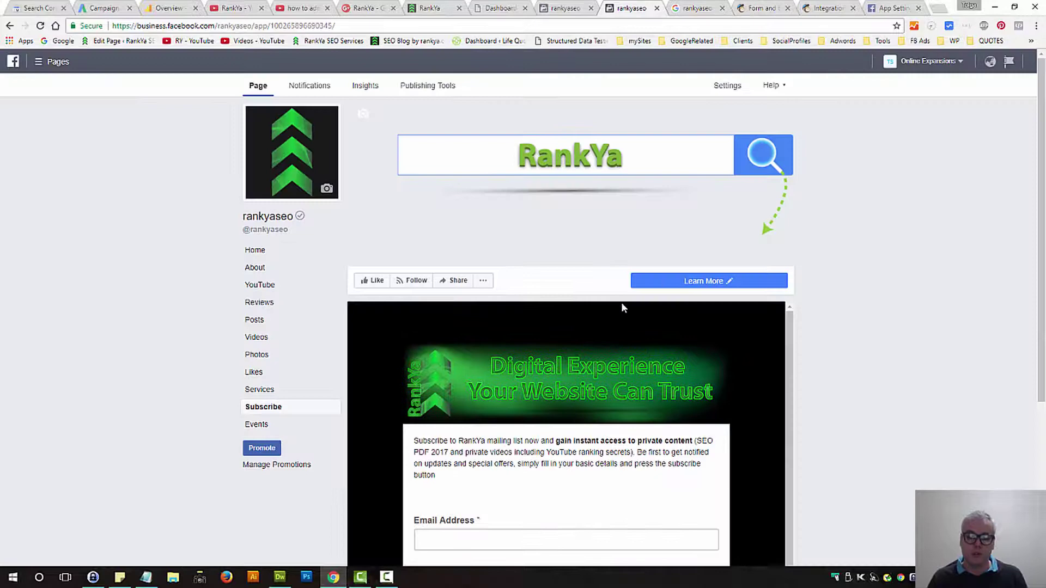
{"action": "left_click", "coordinate": [757, 9]}
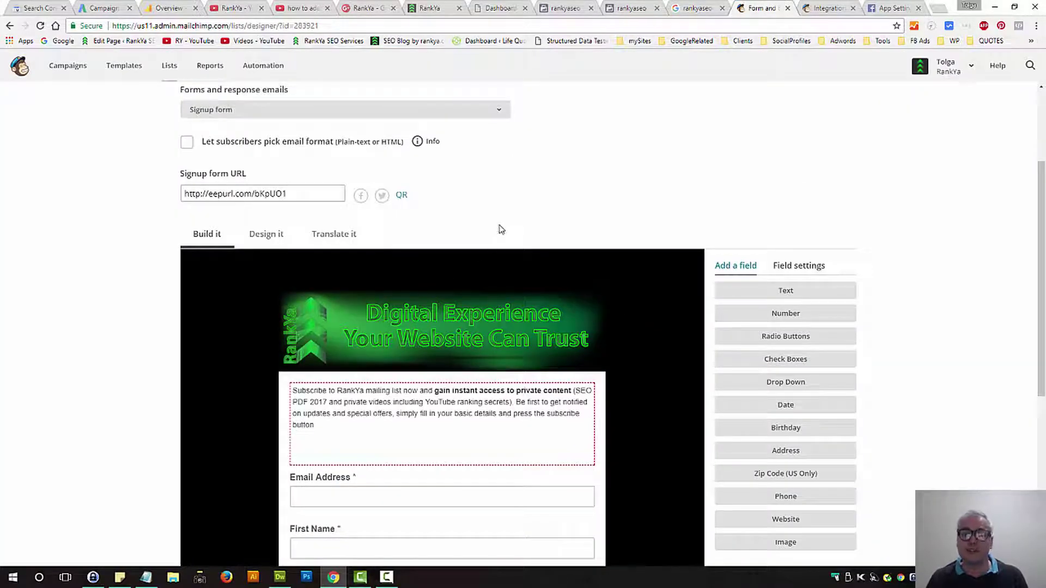
{"action": "scroll", "coordinate": [516, 224], "scroll_direction": "up", "scroll_amount": 3}
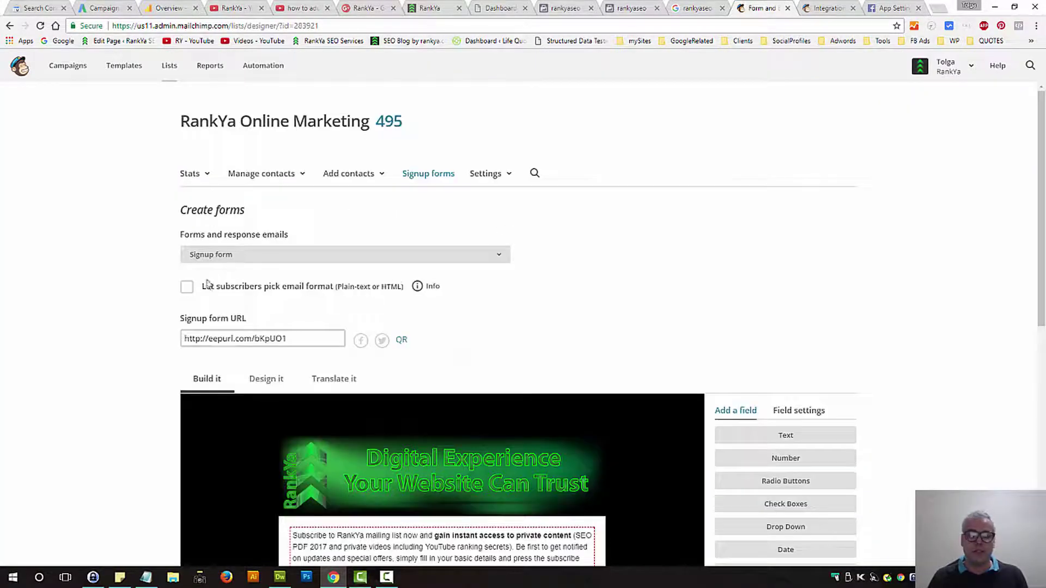
{"action": "left_click", "coordinate": [417, 292]}
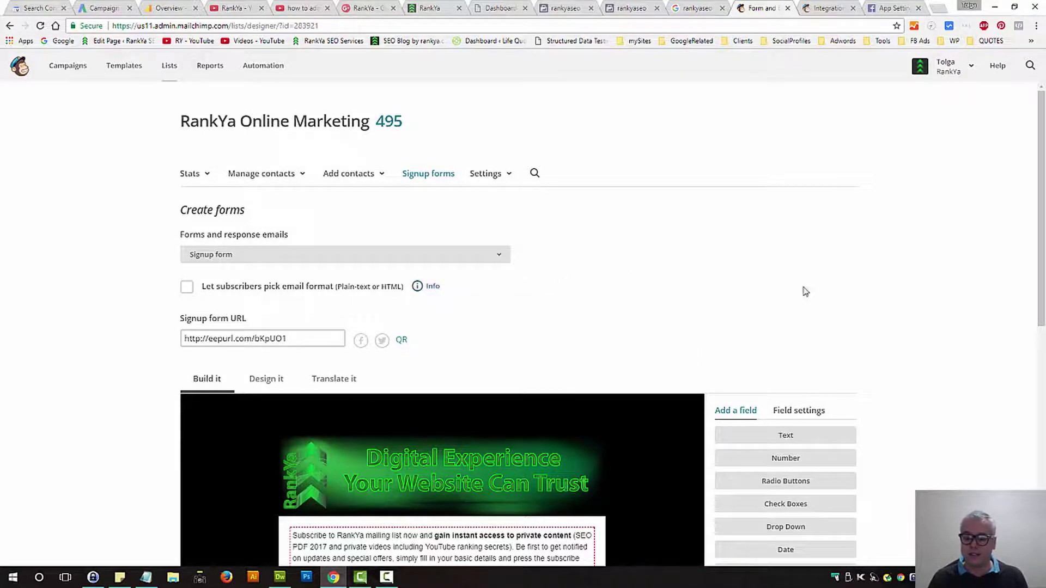
{"action": "scroll", "coordinate": [803, 291], "scroll_direction": "down", "scroll_amount": 3}
{"action": "scroll", "coordinate": [896, 440], "scroll_direction": "down", "scroll_amount": 3}
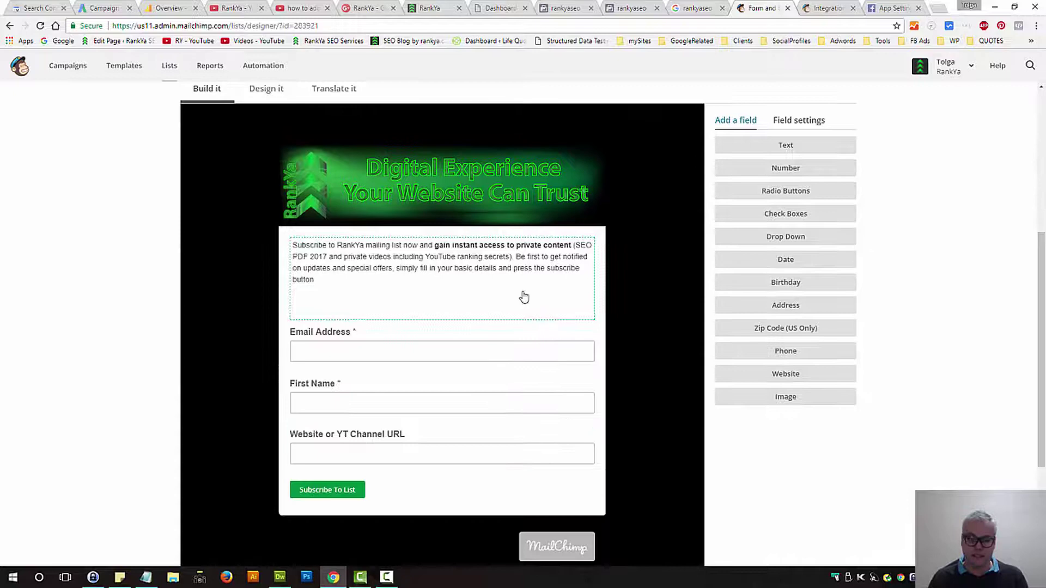
{"action": "scroll", "coordinate": [522, 302], "scroll_direction": "up", "scroll_amount": 6}
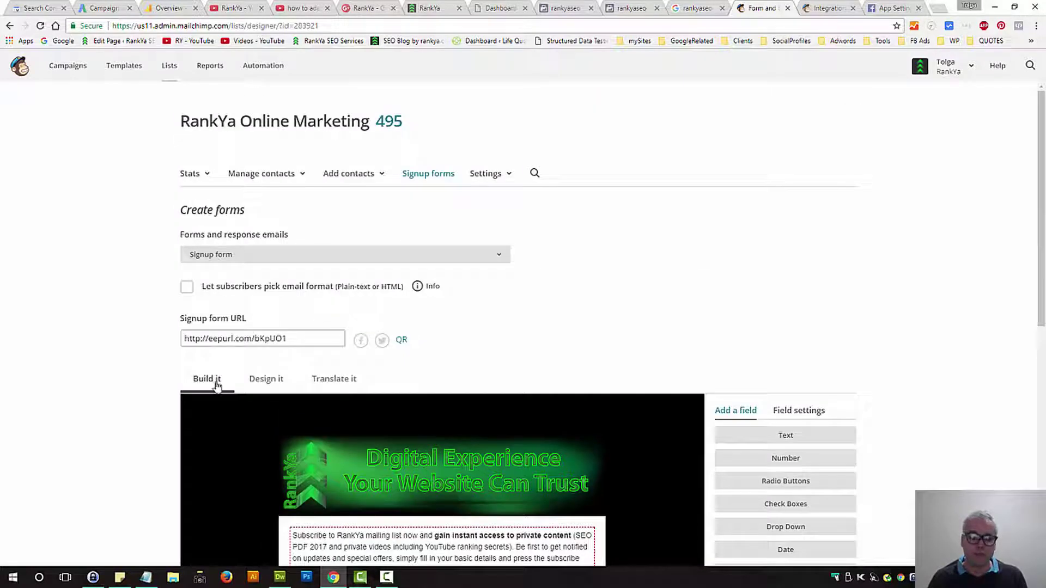
{"action": "left_click", "coordinate": [280, 381]}
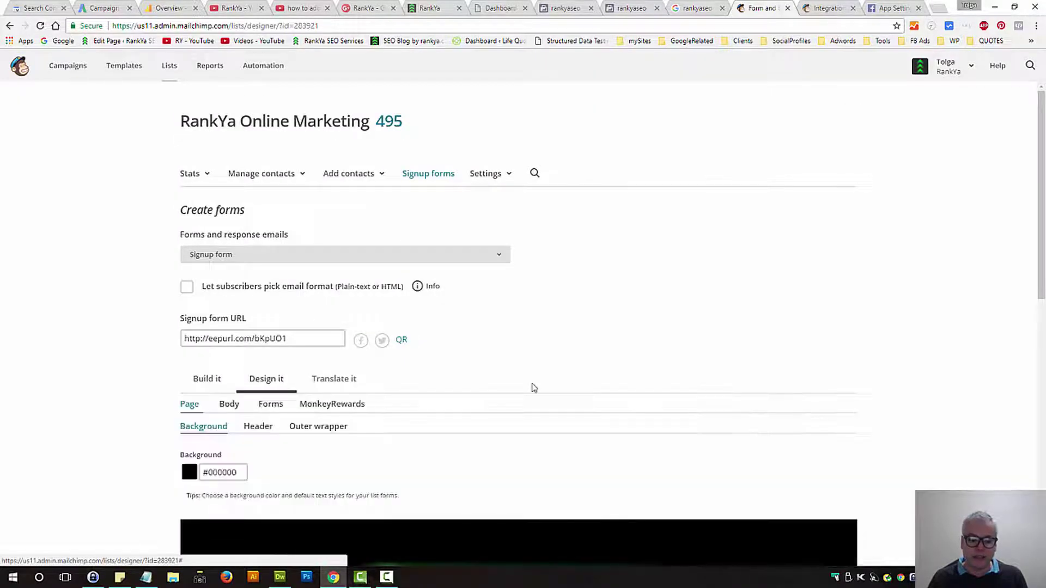
{"action": "scroll", "coordinate": [532, 387], "scroll_direction": "down", "scroll_amount": 6}
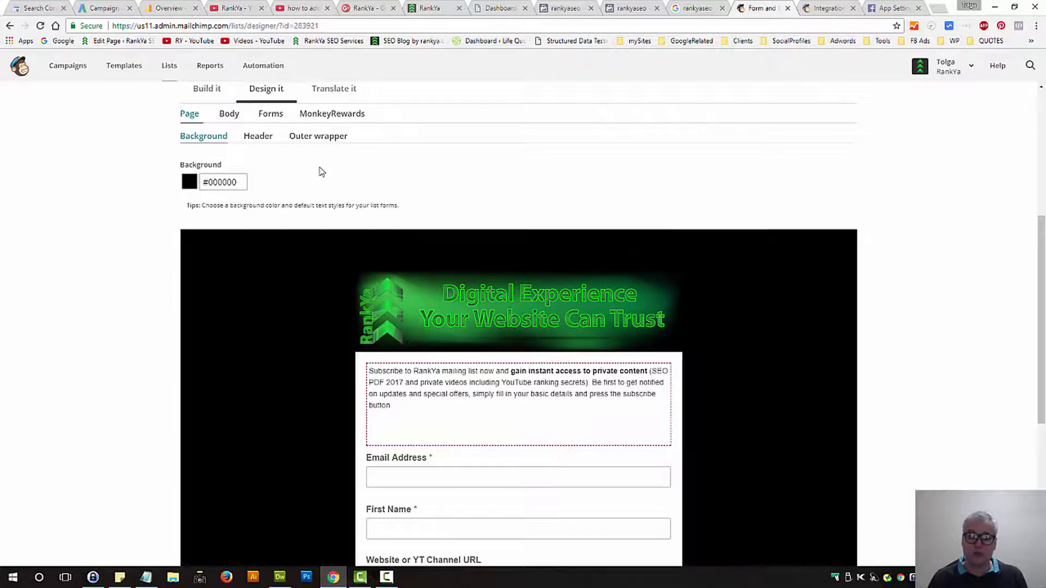
{"action": "scroll", "coordinate": [344, 174], "scroll_direction": "up", "scroll_amount": 3}
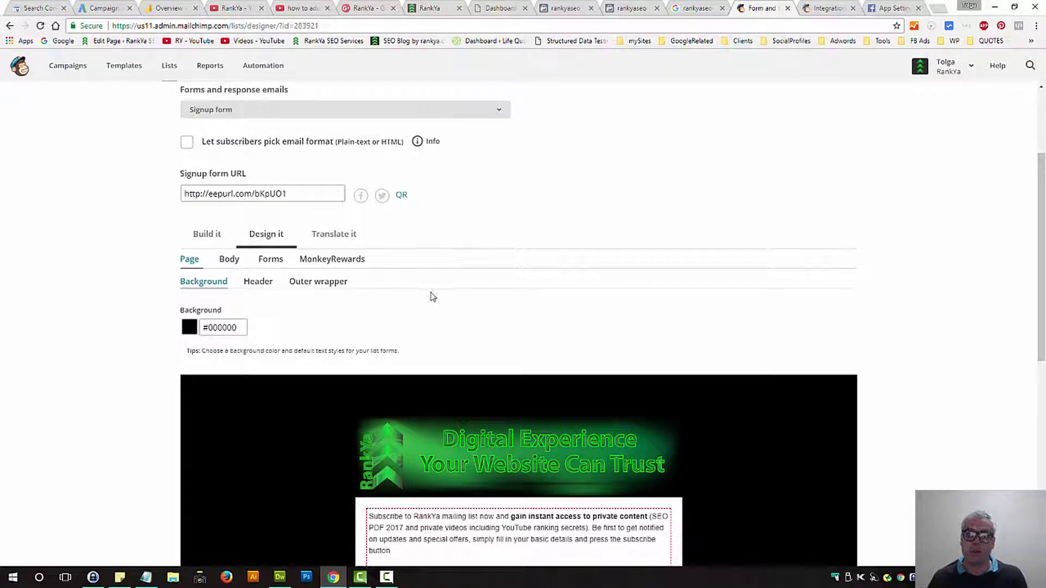
{"action": "left_click", "coordinate": [327, 235]}
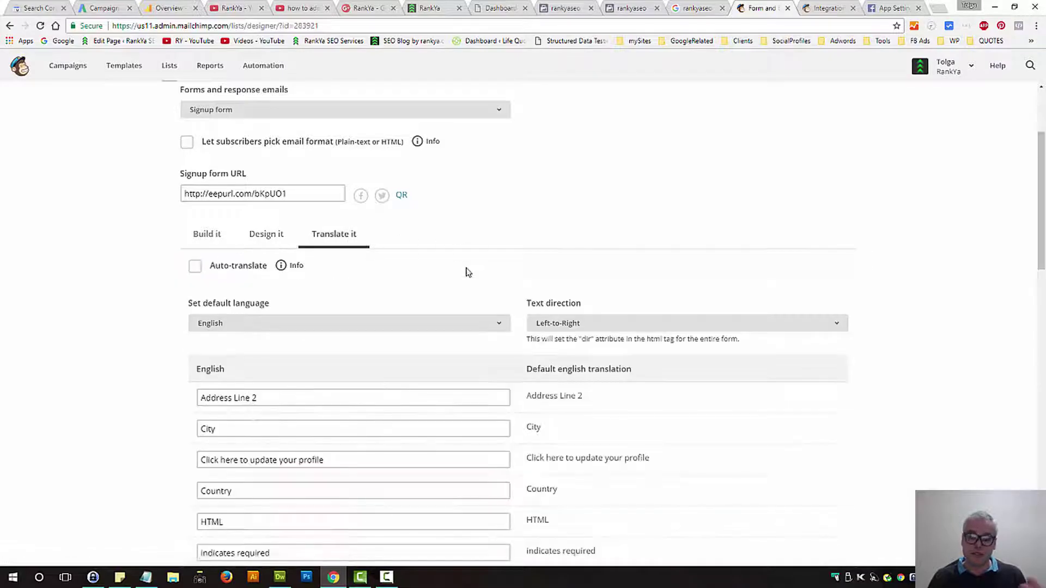
{"action": "left_click", "coordinate": [205, 234]}
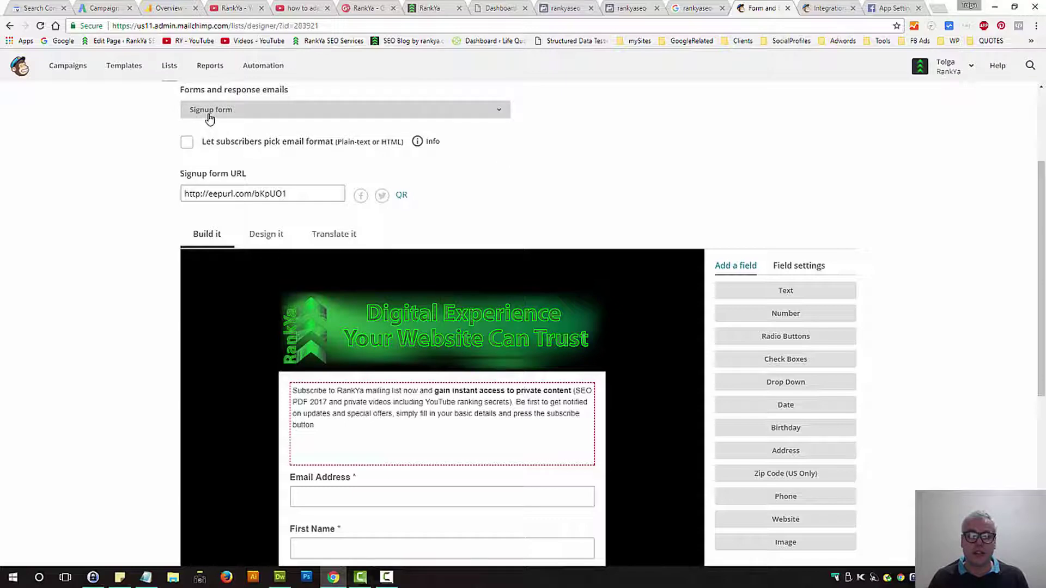
Step: Open the form's intro paragraph in Edit Your Content and select all of its subscribe text
{"action": "scroll", "coordinate": [143, 406], "scroll_direction": "down", "scroll_amount": 3}
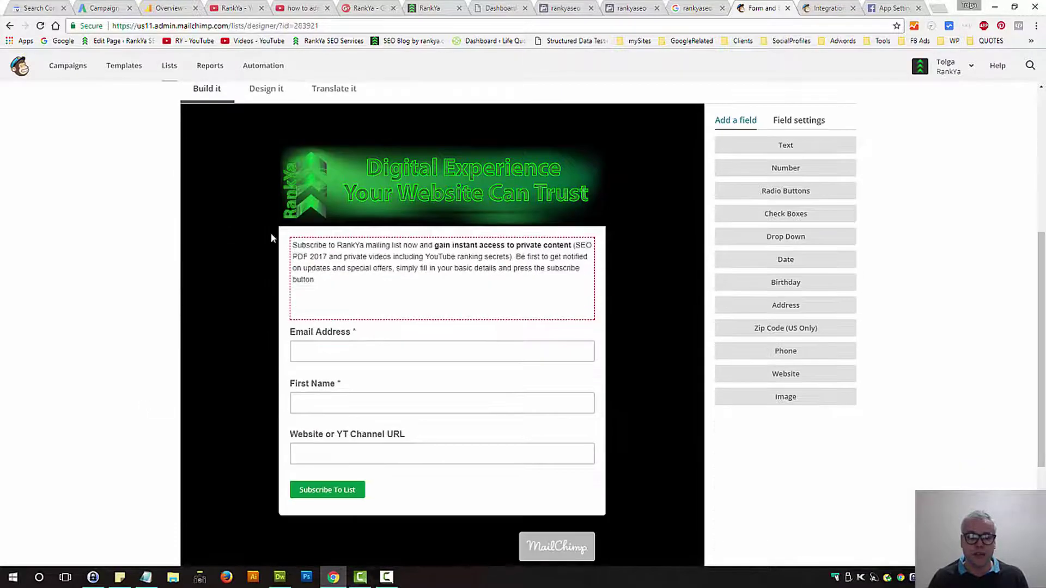
{"action": "mouse_move", "coordinate": [456, 286]}
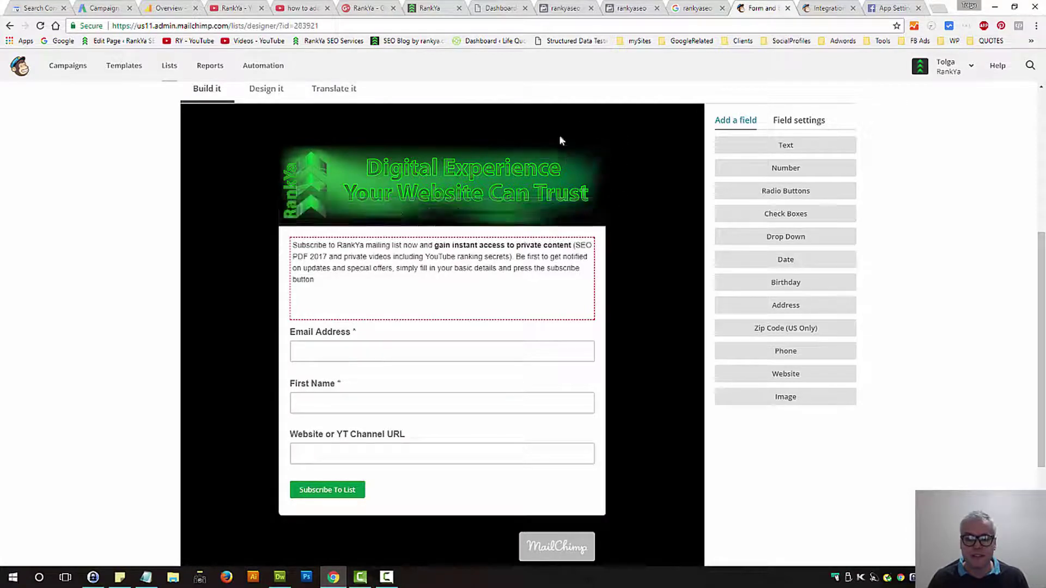
{"action": "mouse_move", "coordinate": [578, 164]}
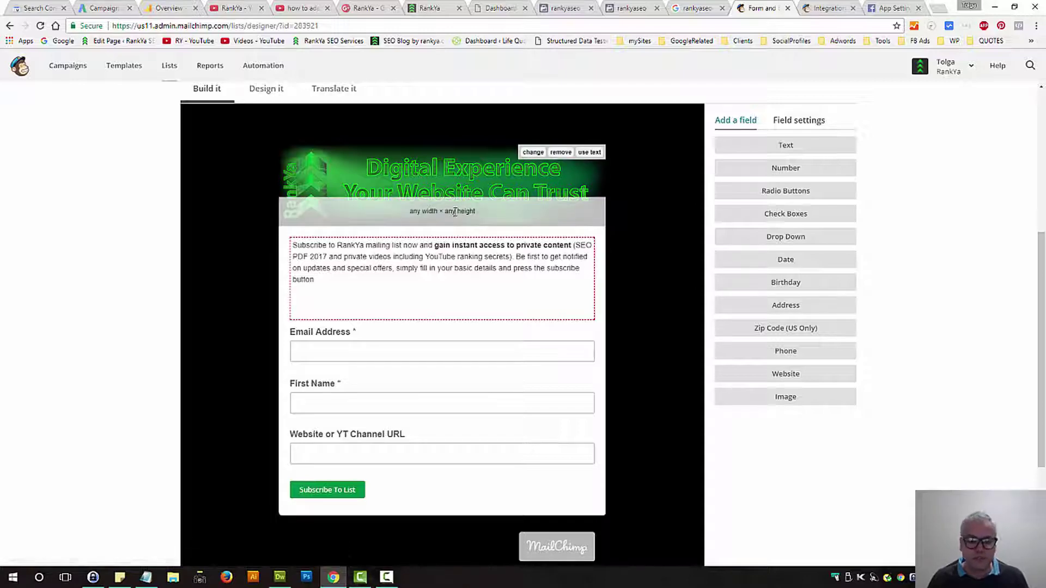
{"action": "left_click", "coordinate": [584, 250]}
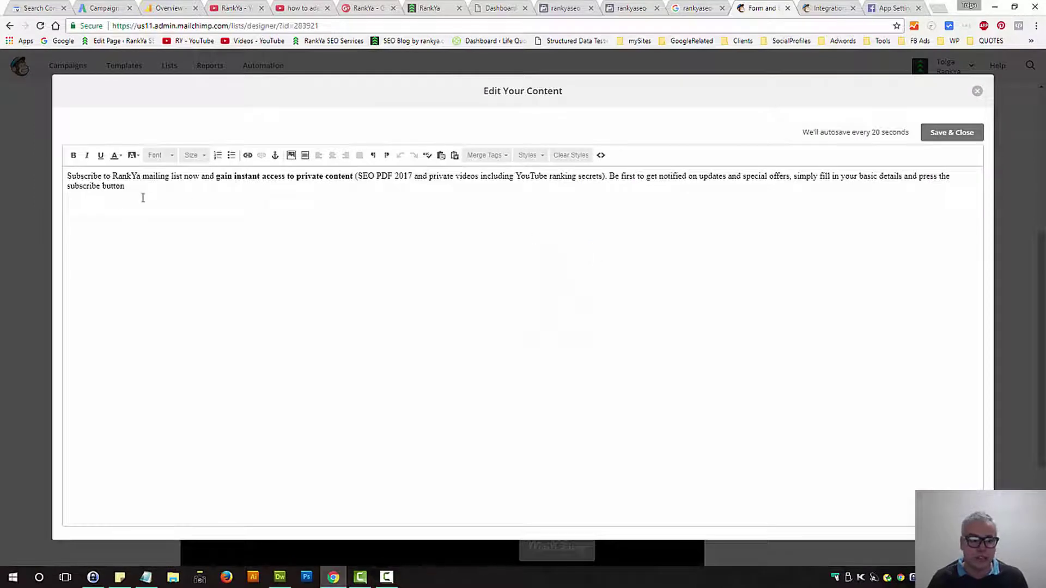
{"action": "left_click_drag", "start_coordinate": [125, 186], "coordinate": [56, 164]}
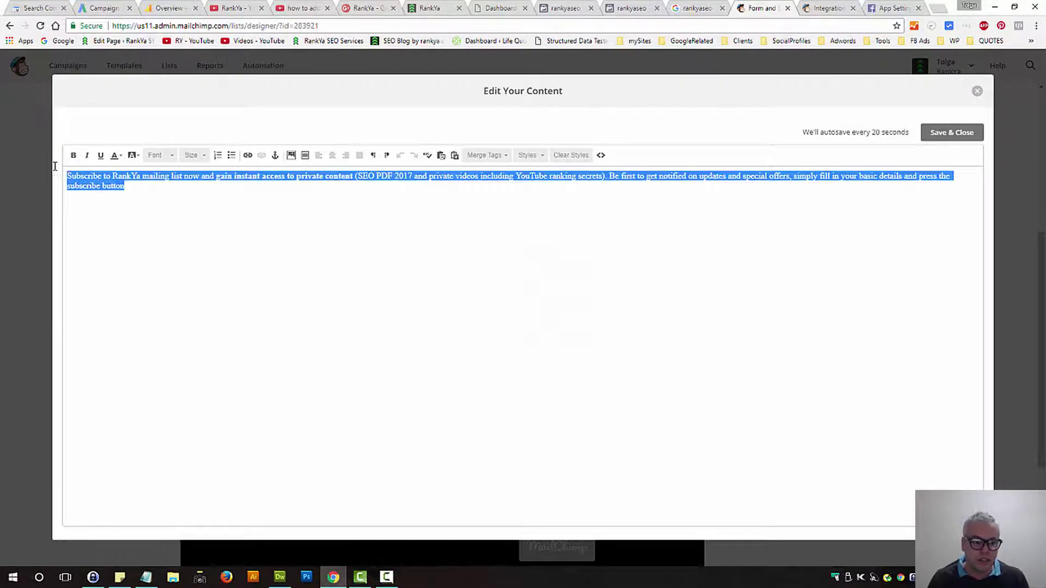
{"action": "left_click", "coordinate": [631, 12]}
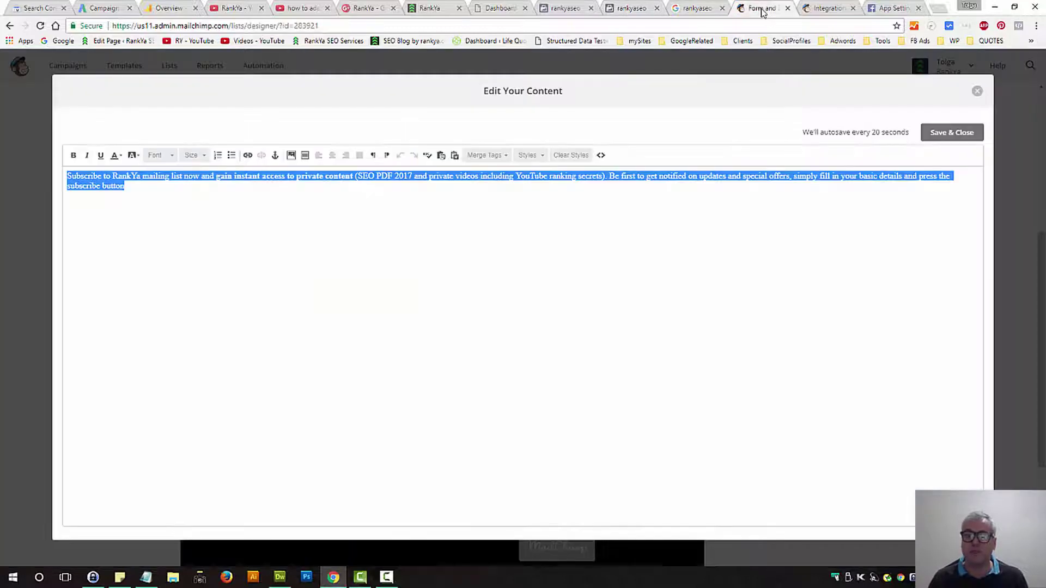
{"action": "left_click", "coordinate": [763, 10]}
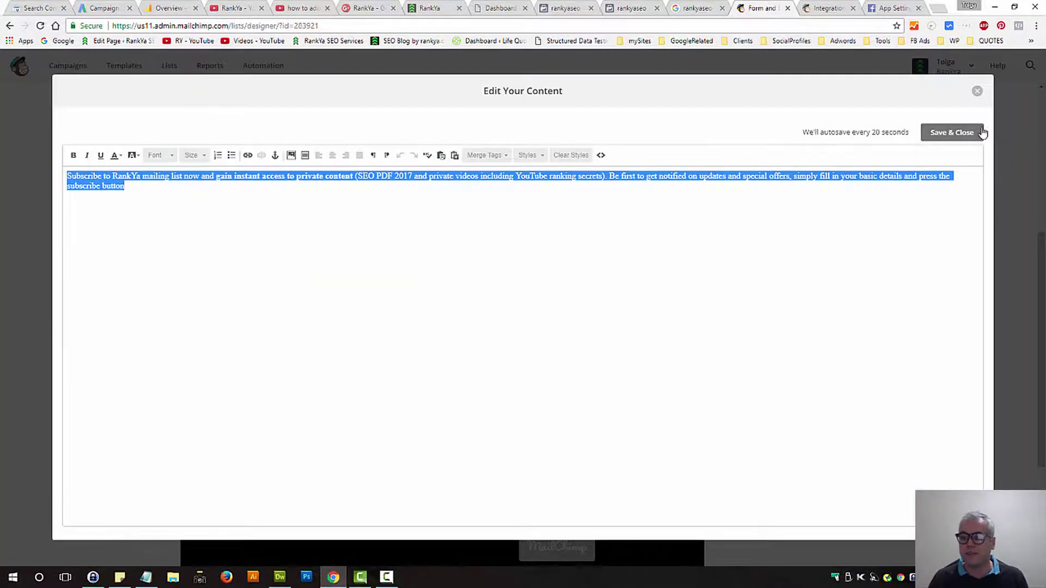
Step: Close the paragraph editor without saving any changes
{"action": "left_click", "coordinate": [977, 92]}
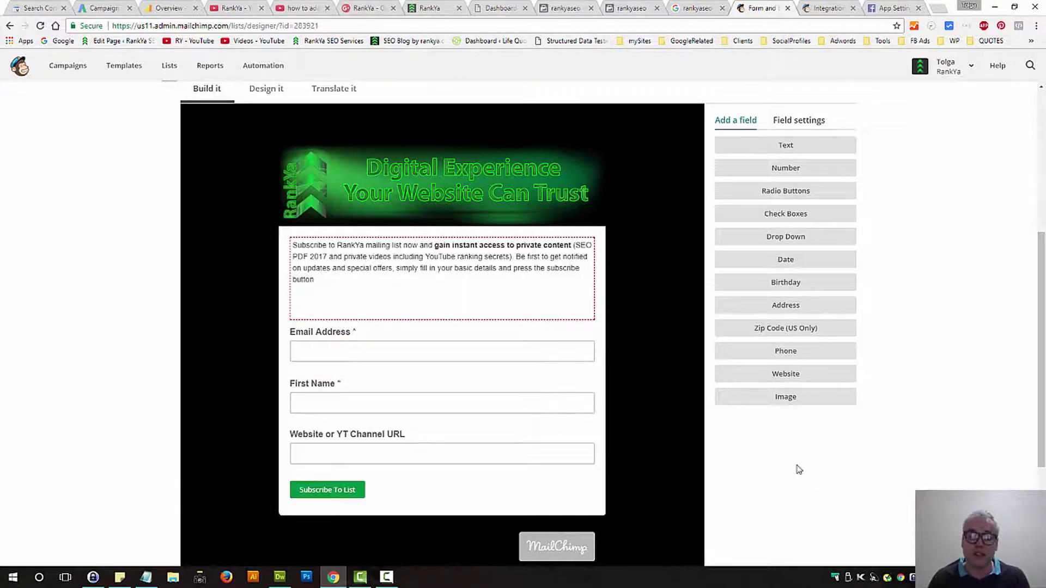
{"action": "scroll", "coordinate": [797, 470], "scroll_direction": "down", "scroll_amount": 3}
{"action": "scroll", "coordinate": [798, 470], "scroll_direction": "up", "scroll_amount": 3}
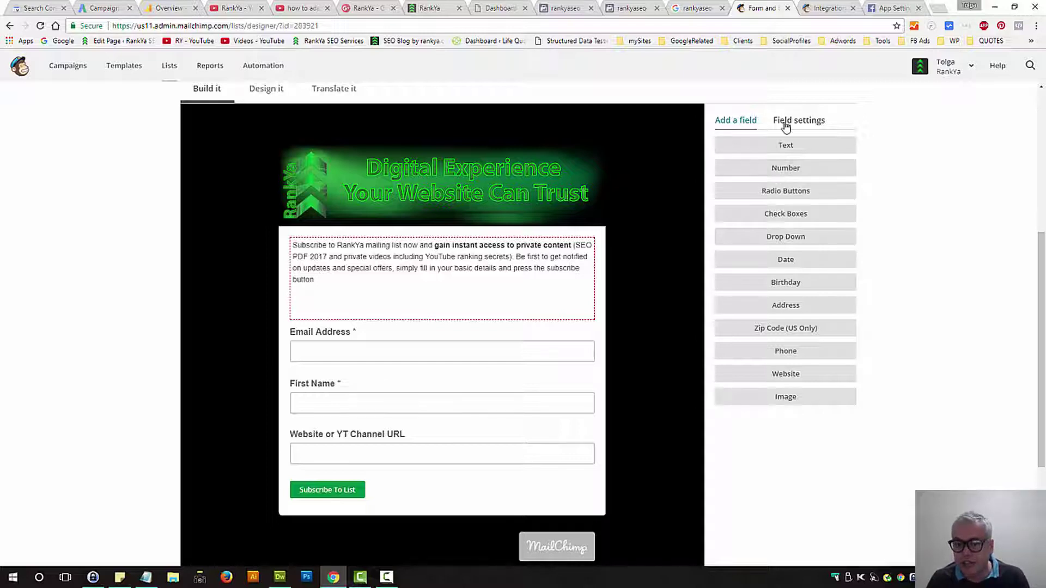
Step: Add a required number field to the form and label it 'Phone Number'
{"action": "left_click", "coordinate": [785, 170]}
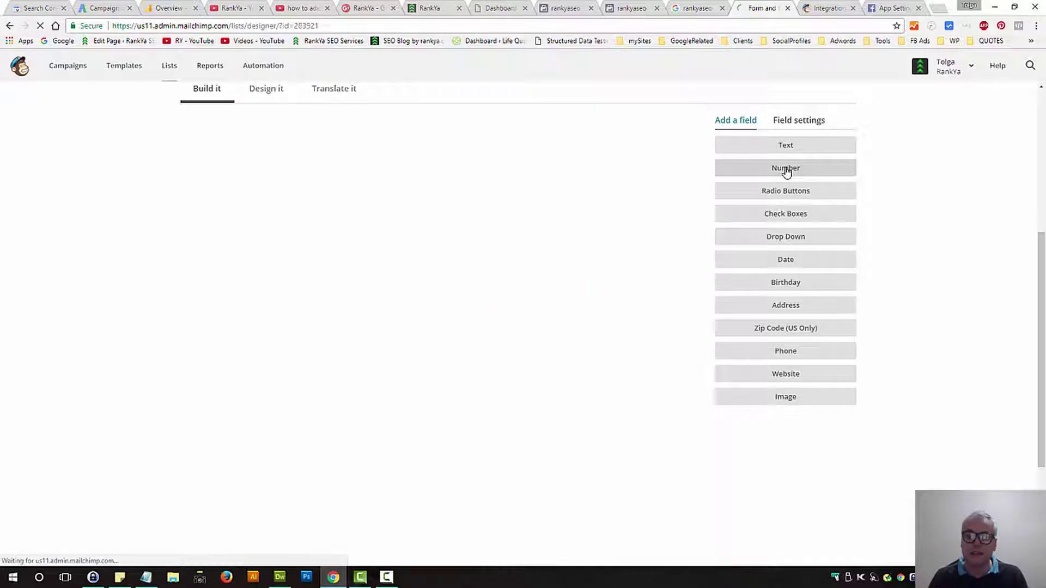
{"action": "scroll", "coordinate": [424, 372], "scroll_direction": "down", "scroll_amount": 3}
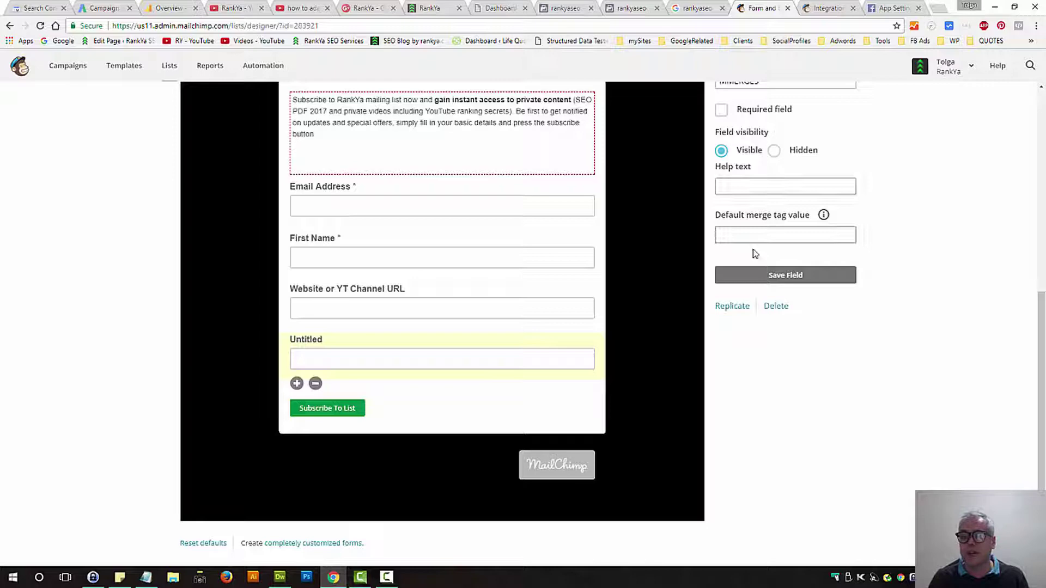
{"action": "scroll", "coordinate": [756, 272], "scroll_direction": "up", "scroll_amount": 3}
{"action": "left_click", "coordinate": [721, 256]}
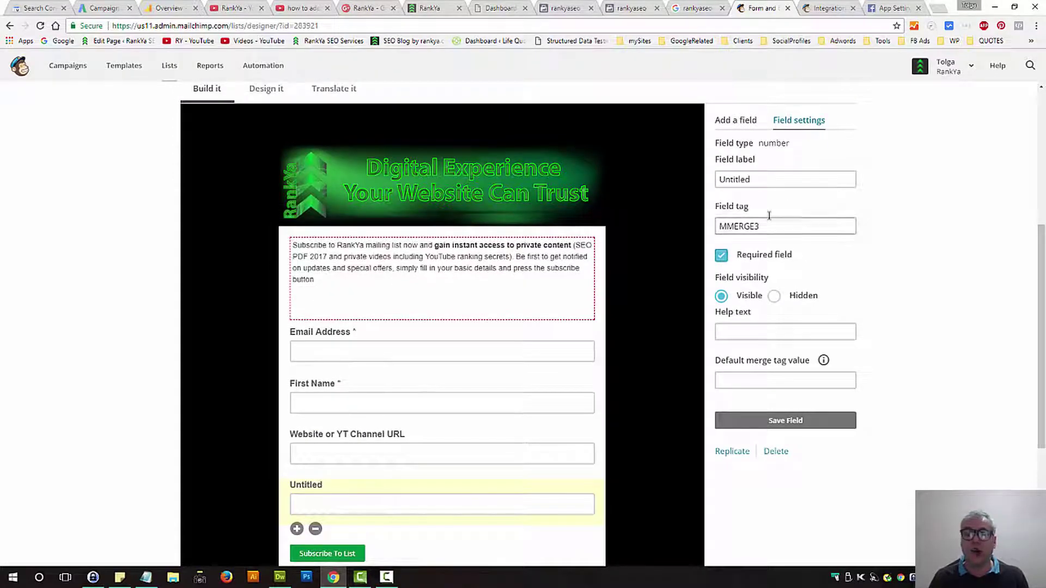
{"action": "left_click", "coordinate": [763, 179]}
{"action": "left_click_drag", "start_coordinate": [763, 178], "coordinate": [694, 193]}
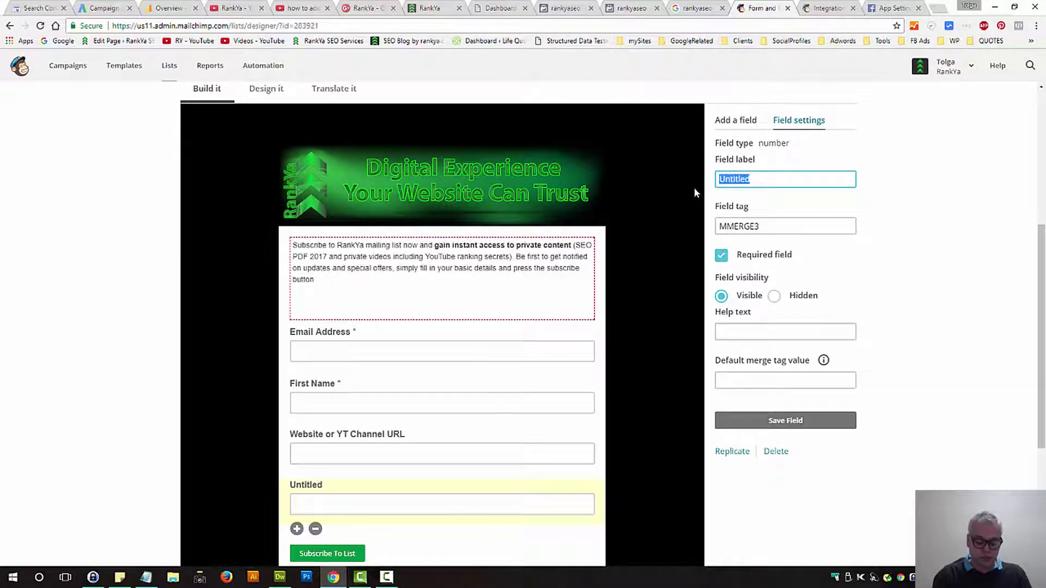
{"action": "type", "text": "Phon"}
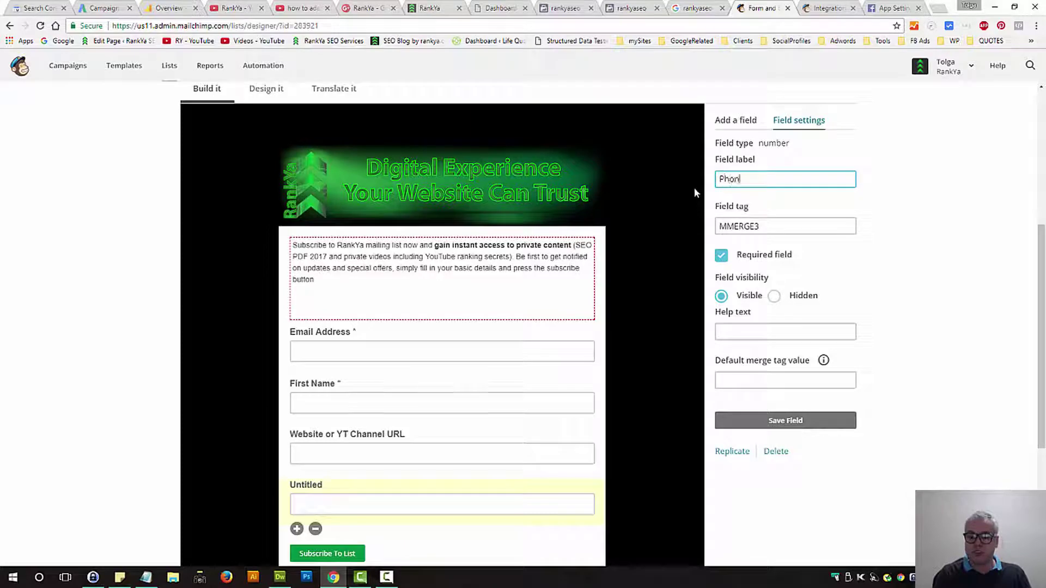
{"action": "type", "text": "e Number"}
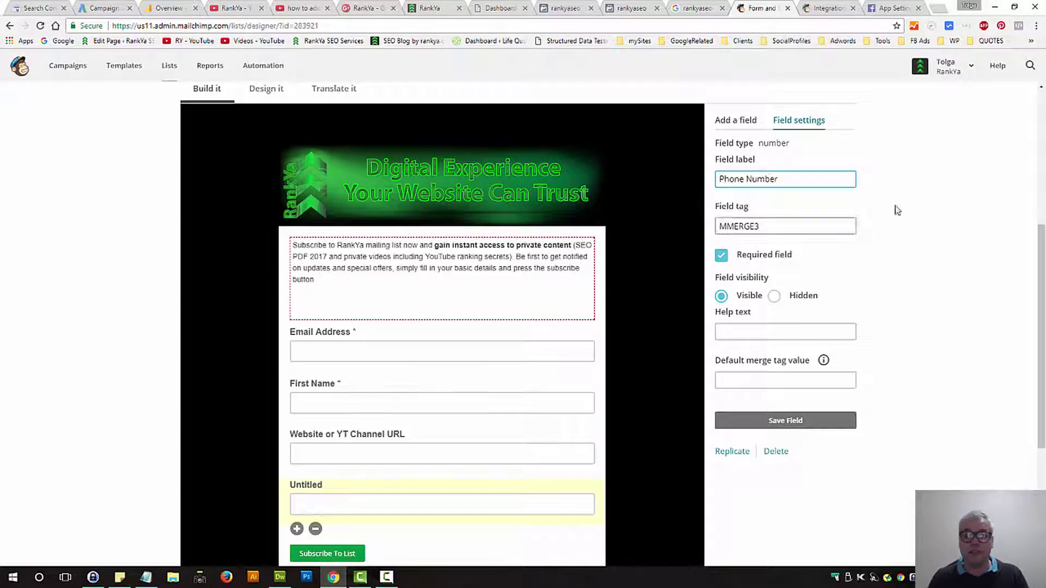
{"action": "scroll", "coordinate": [934, 275], "scroll_direction": "down", "scroll_amount": 3}
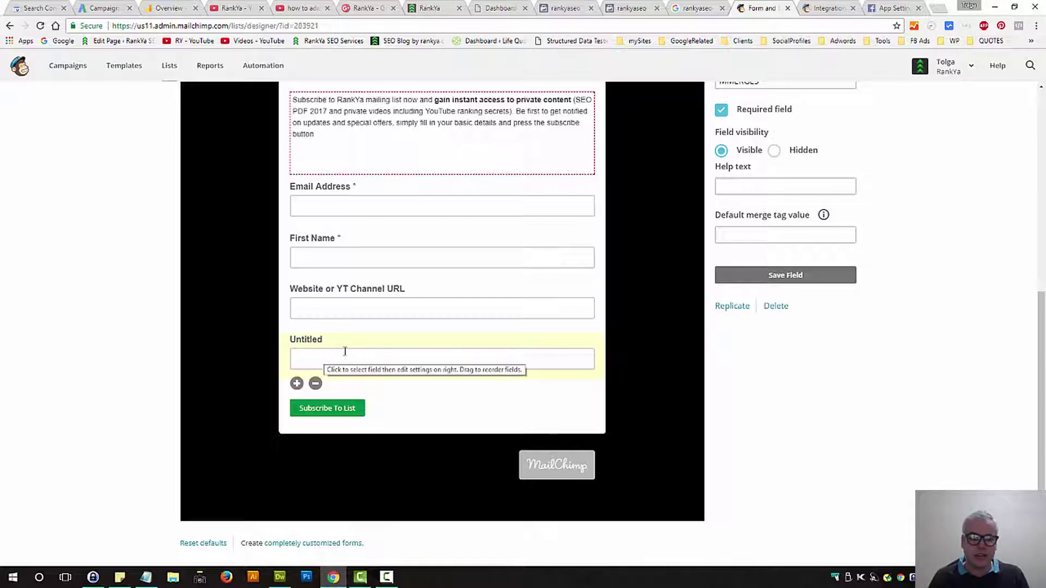
{"action": "scroll", "coordinate": [850, 380], "scroll_direction": "up", "scroll_amount": 3}
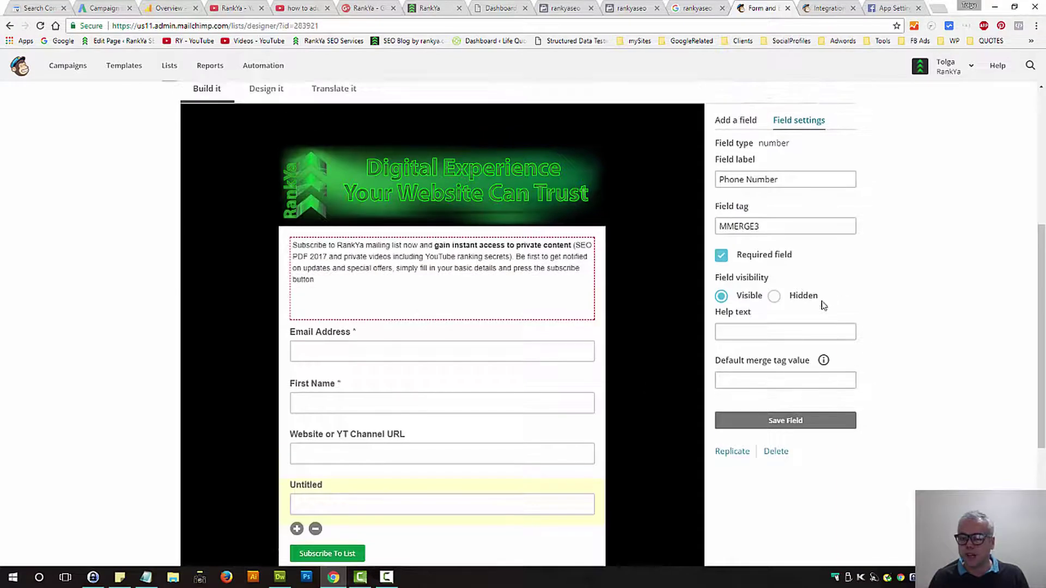
{"action": "scroll", "coordinate": [816, 314], "scroll_direction": "down", "scroll_amount": 3}
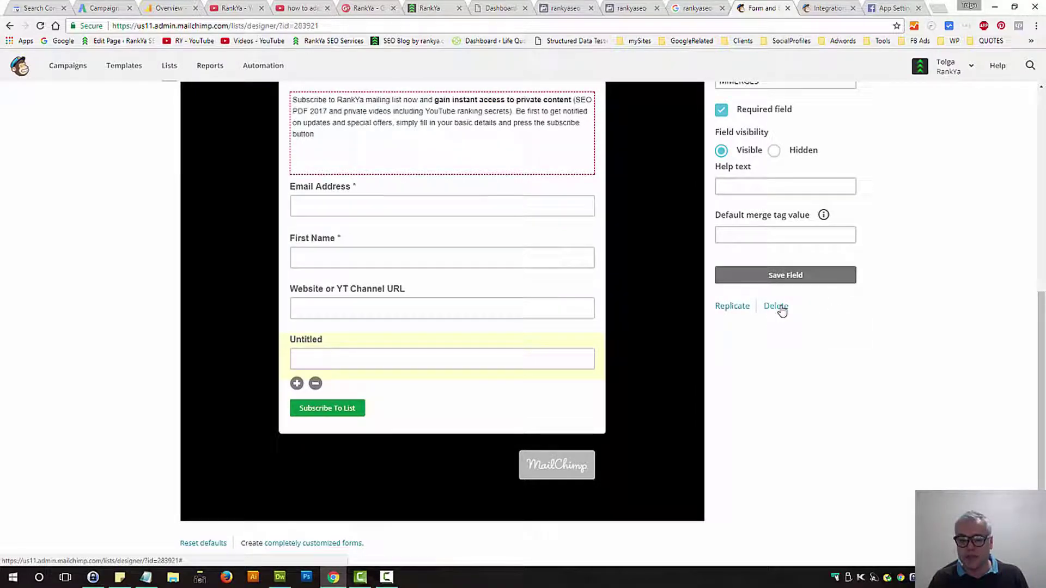
Step: Delete the Untitled number field, confirming by typing DELETE
{"action": "left_click", "coordinate": [316, 384]}
{"action": "left_click", "coordinate": [423, 324]}
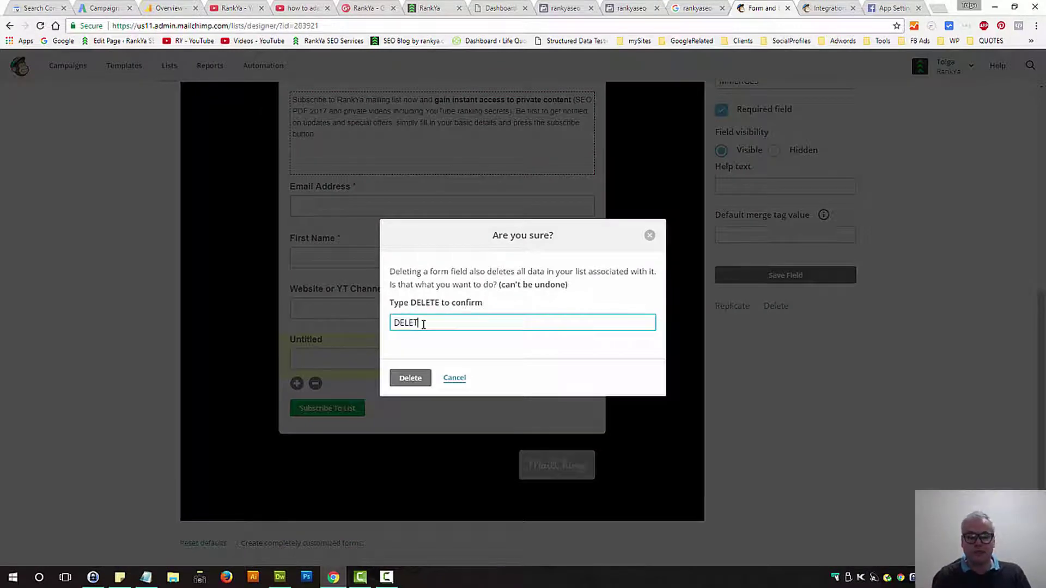
{"action": "type", "text": "DELETE"}
{"action": "left_click", "coordinate": [415, 383]}
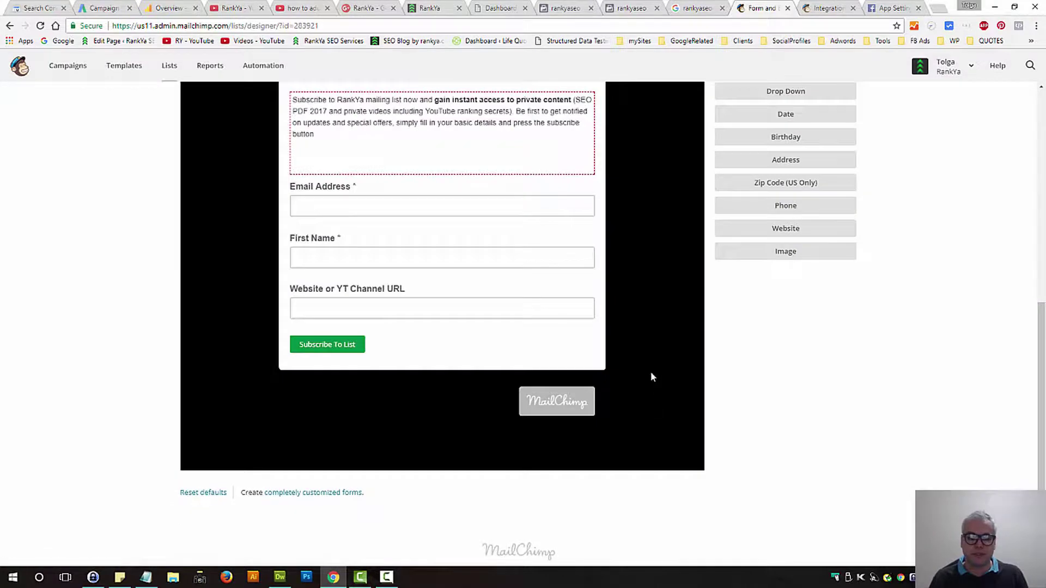
{"action": "scroll", "coordinate": [650, 372], "scroll_direction": "up", "scroll_amount": 3}
{"action": "scroll", "coordinate": [610, 343], "scroll_direction": "up", "scroll_amount": 2}
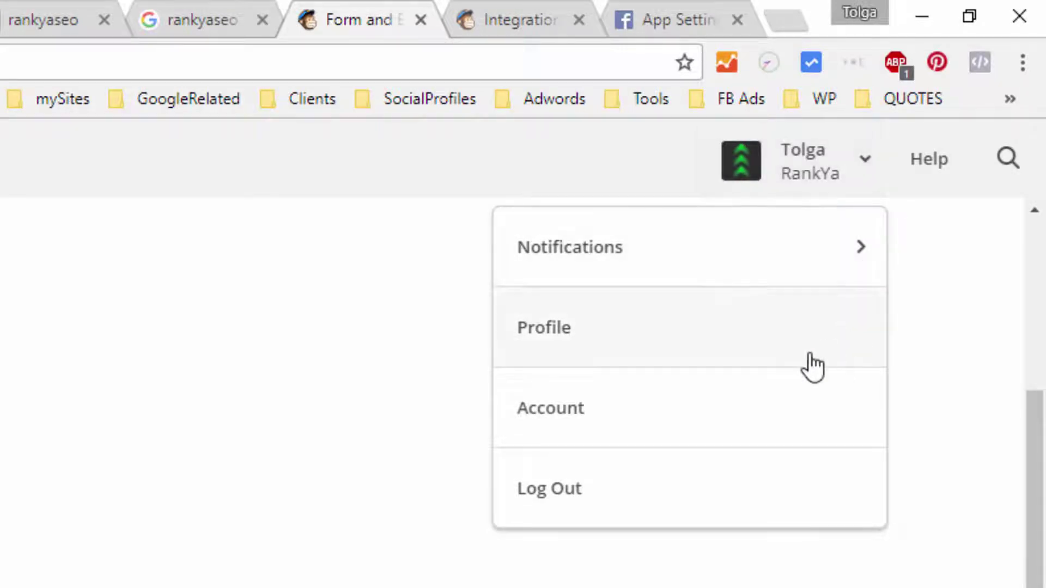
Step: Go to Profile > Integrations and expand the Facebook integration settings
{"action": "left_click", "coordinate": [582, 340]}
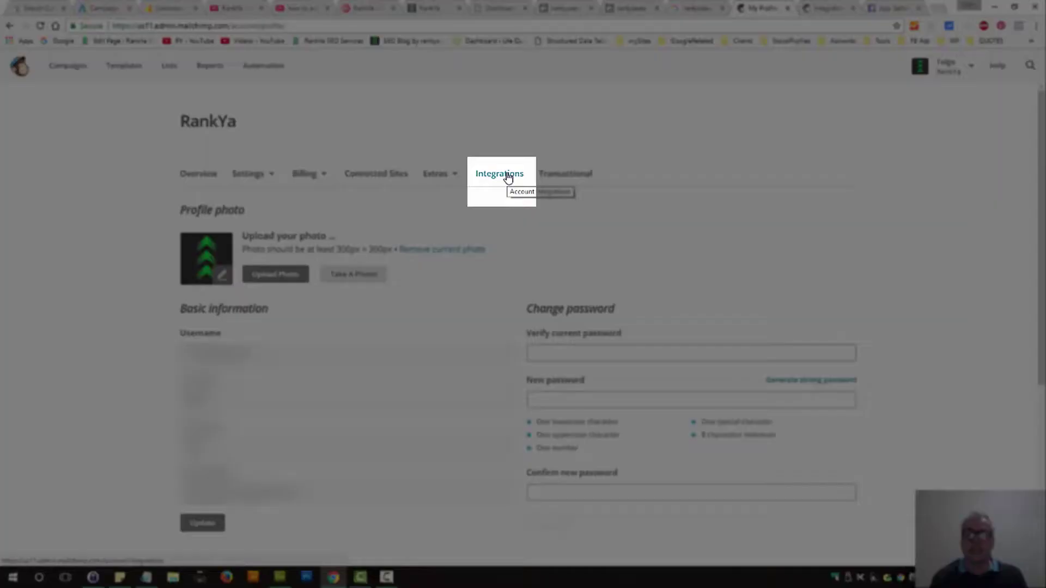
{"action": "left_click", "coordinate": [505, 174]}
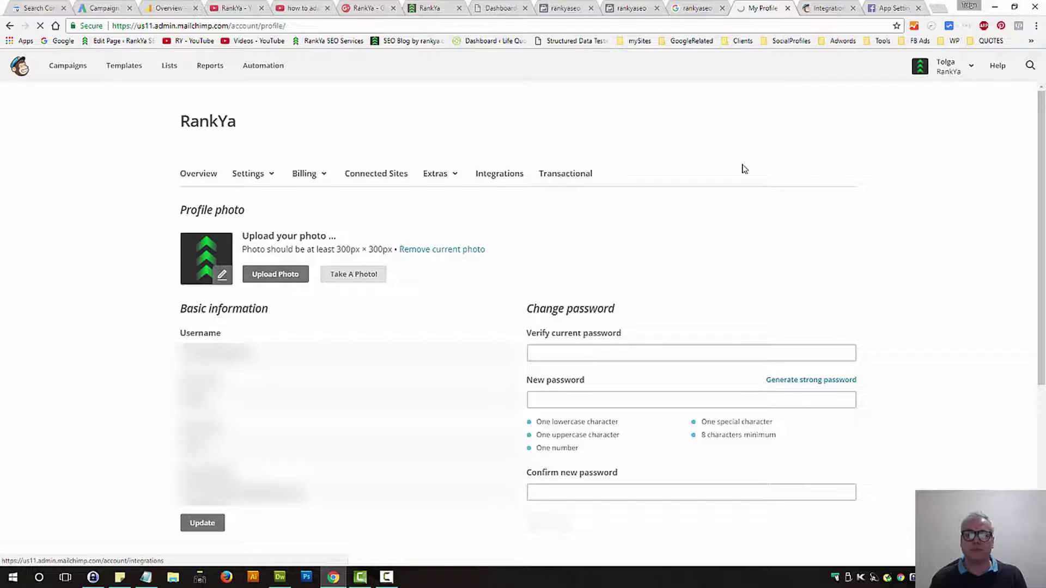
{"action": "left_click", "coordinate": [184, 329]}
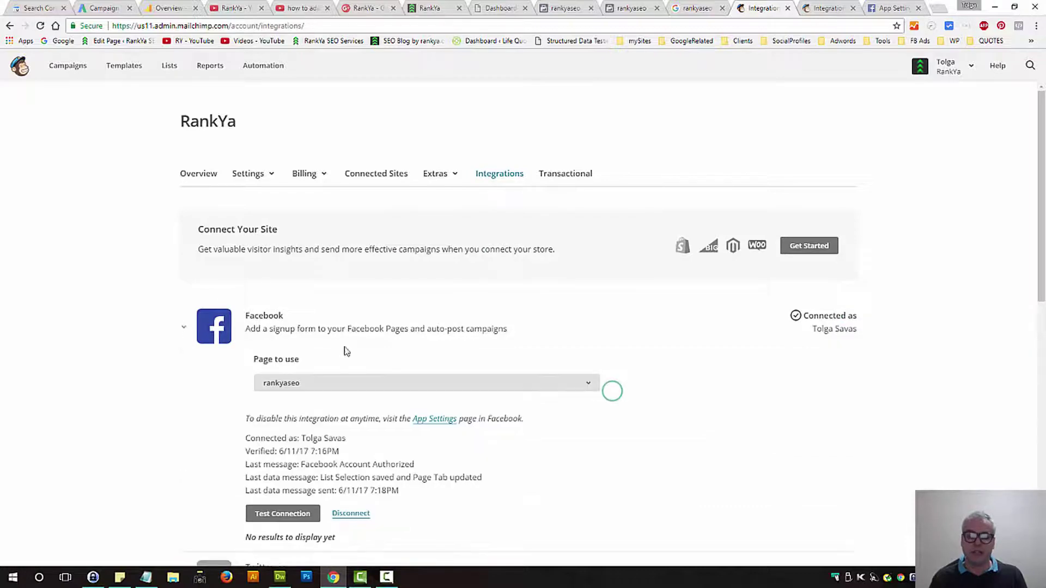
{"action": "scroll", "coordinate": [344, 351], "scroll_direction": "down", "scroll_amount": 3}
{"action": "scroll", "coordinate": [346, 351], "scroll_direction": "down", "scroll_amount": 5}
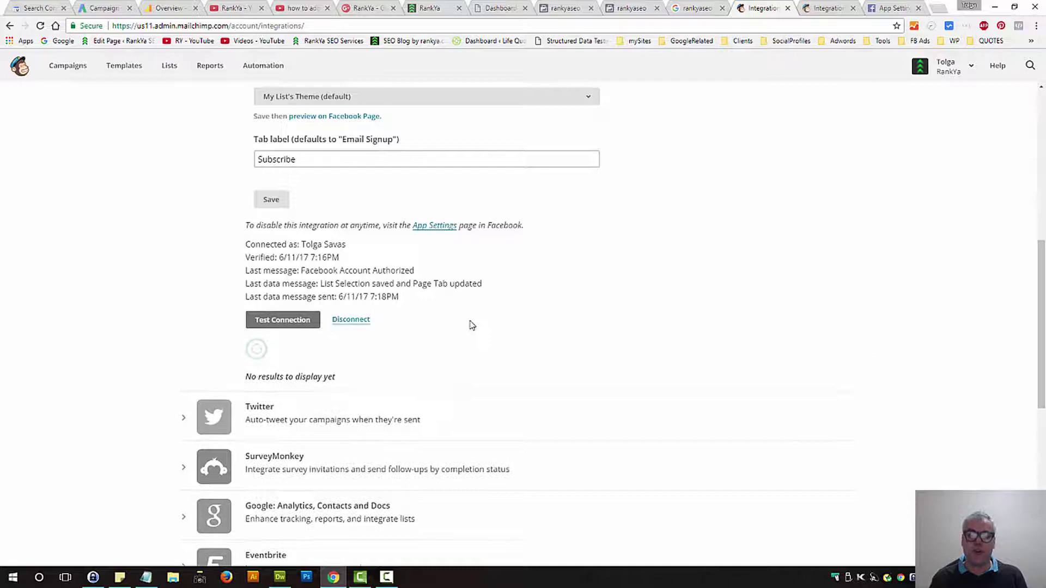
{"action": "scroll", "coordinate": [570, 317], "scroll_direction": "down", "scroll_amount": 8}
{"action": "scroll", "coordinate": [566, 322], "scroll_direction": "up", "scroll_amount": 5}
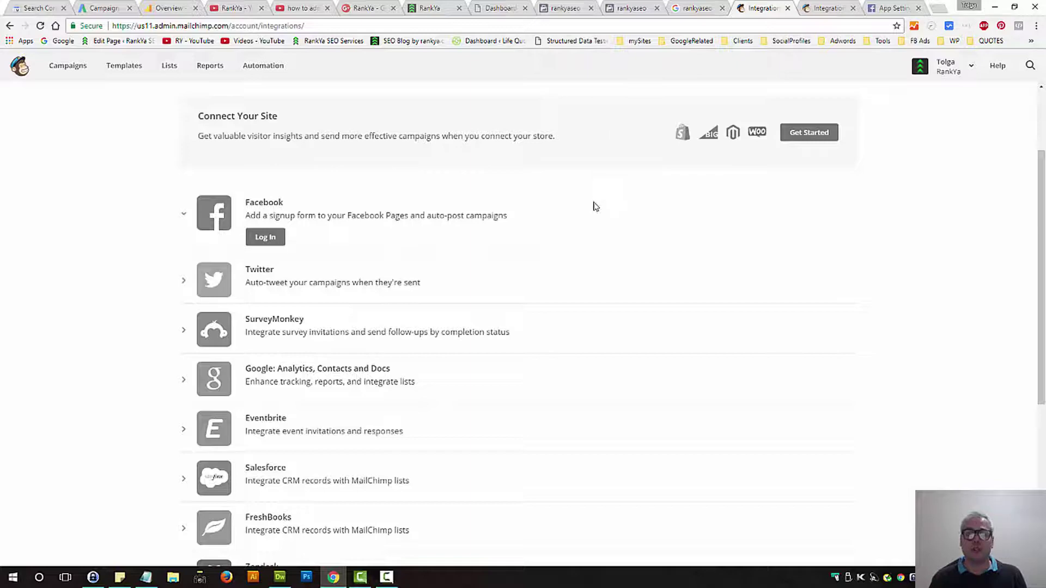
Step: Close the duplicate Integrations tab and log in to reconnect the Facebook account
{"action": "left_click", "coordinate": [634, 8]}
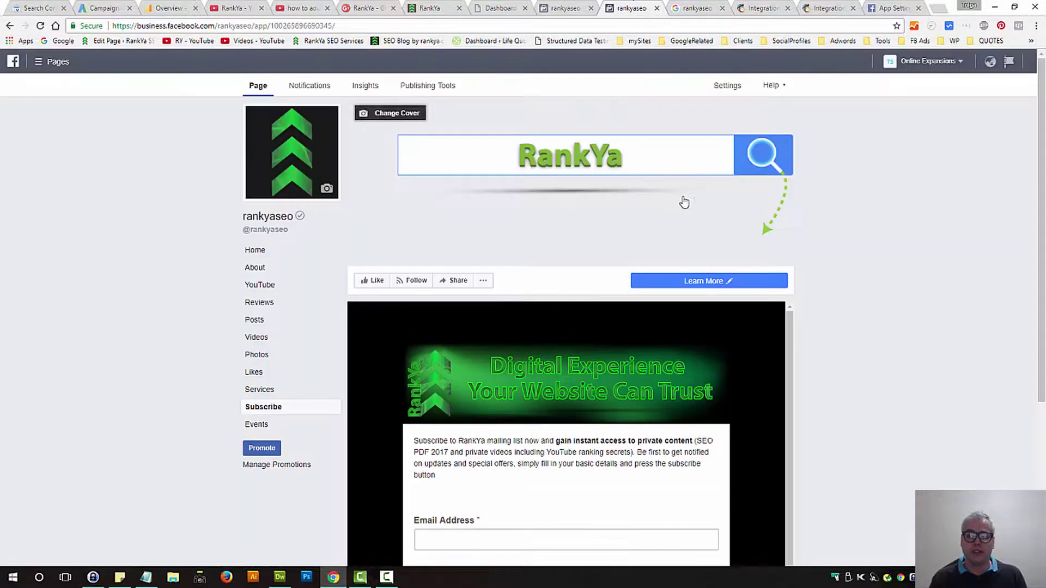
{"action": "left_click", "coordinate": [827, 9]}
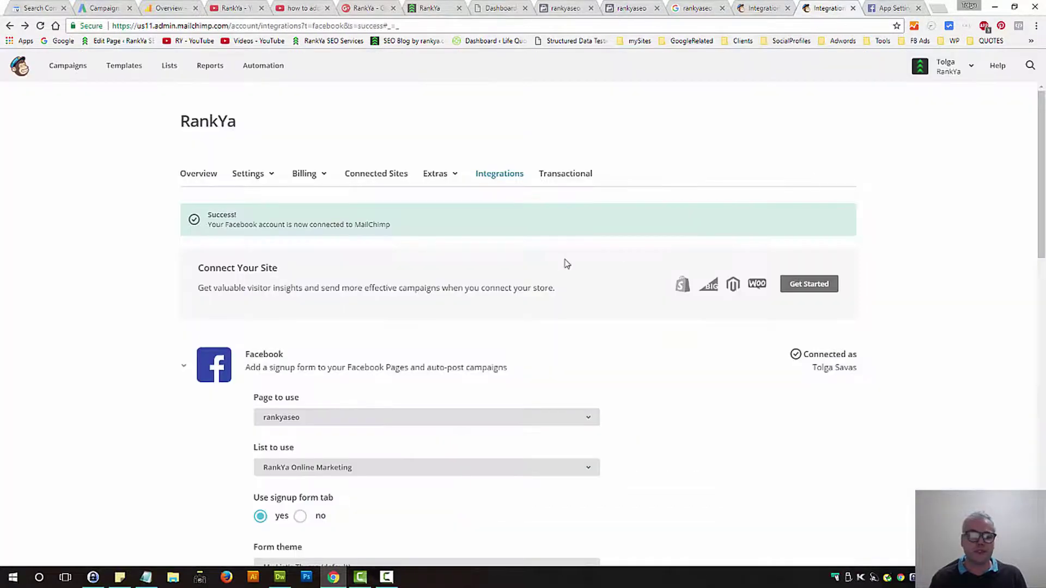
{"action": "left_click", "coordinate": [853, 8]}
{"action": "left_click", "coordinate": [774, 6]}
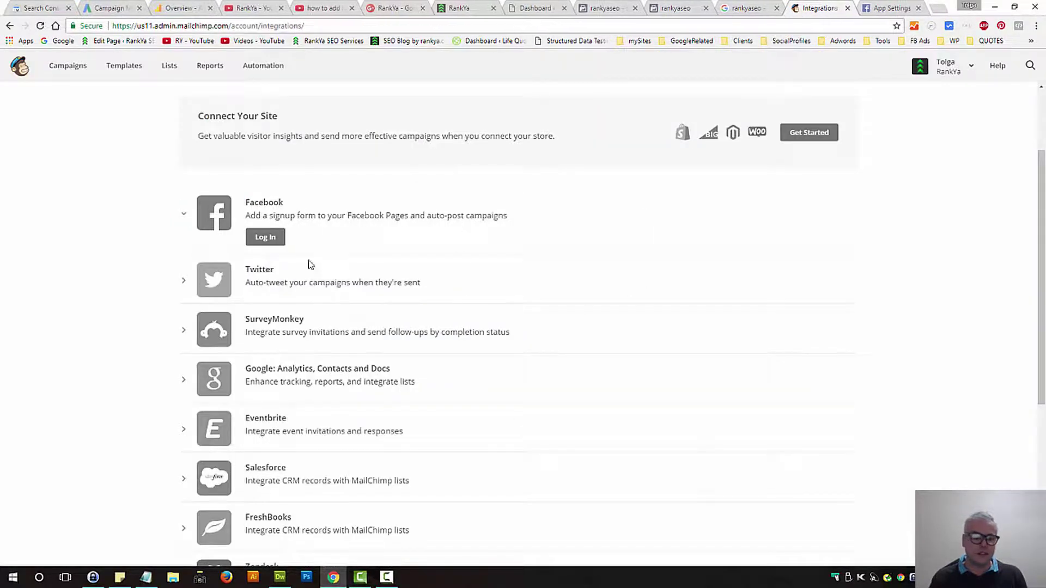
{"action": "left_click", "coordinate": [267, 239]}
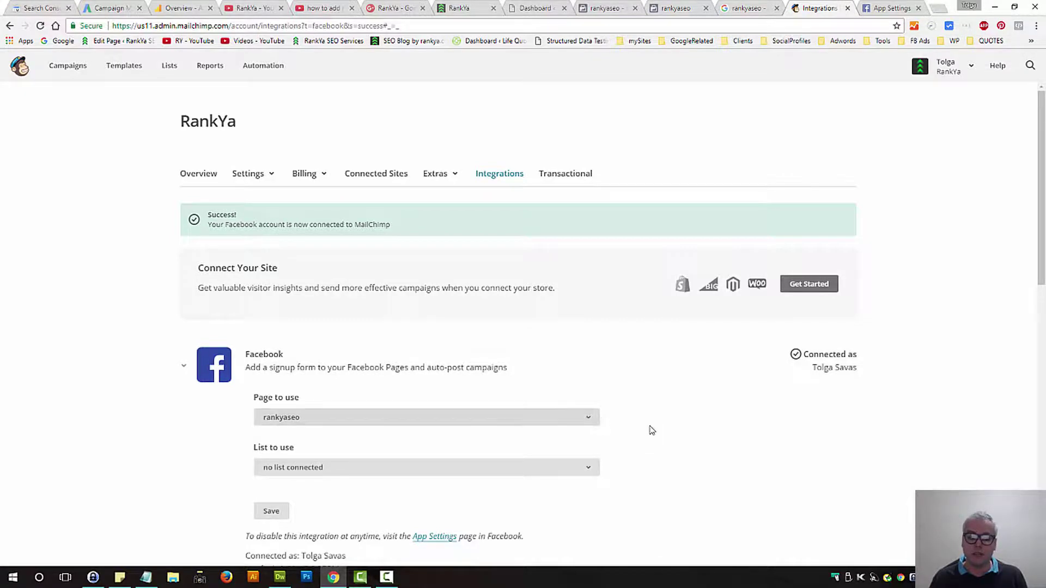
Step: Choose RankYa Online Marketing as the list, enable the signup form tab, keep My List's Theme (default)
{"action": "scroll", "coordinate": [645, 427], "scroll_direction": "down", "scroll_amount": 3}
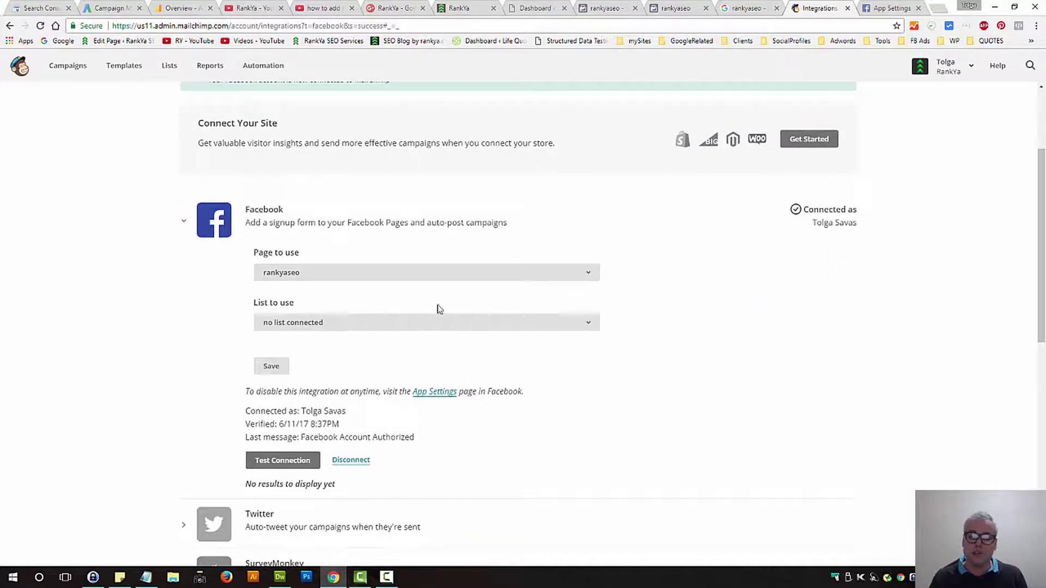
{"action": "left_click", "coordinate": [584, 324]}
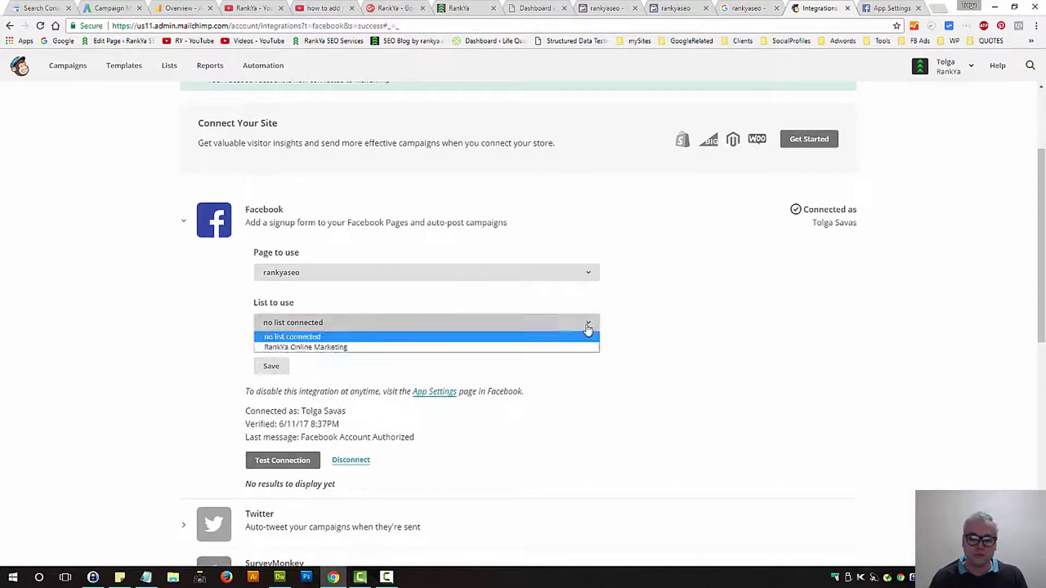
{"action": "left_click", "coordinate": [370, 348]}
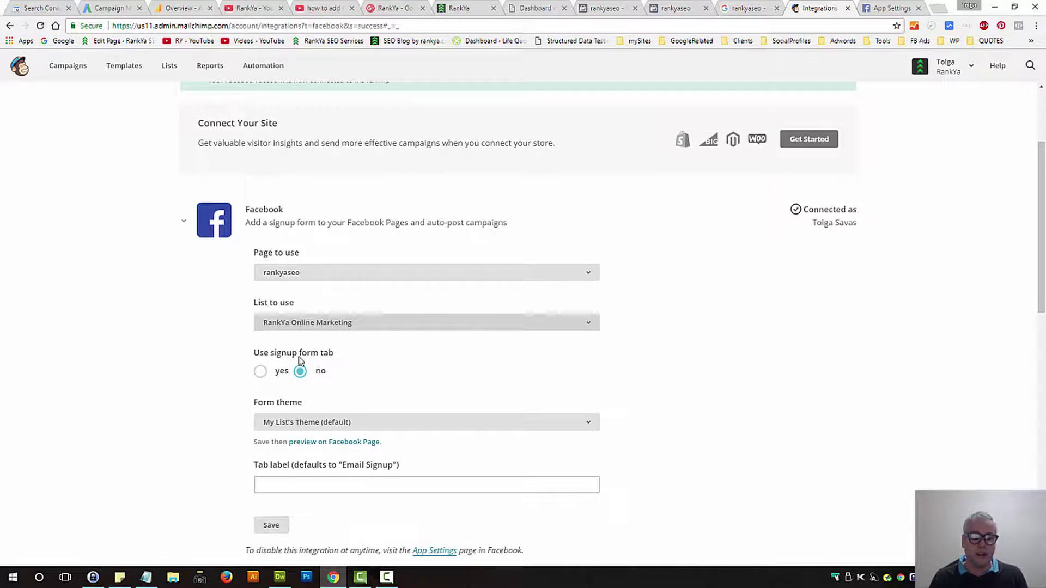
{"action": "left_click", "coordinate": [259, 373]}
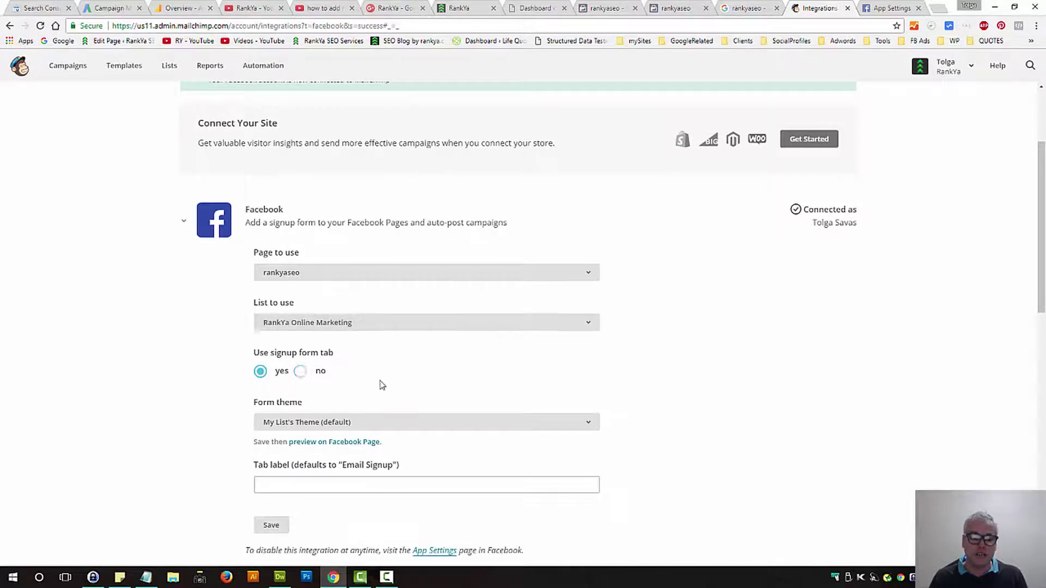
{"action": "scroll", "coordinate": [656, 392], "scroll_direction": "down", "scroll_amount": 3}
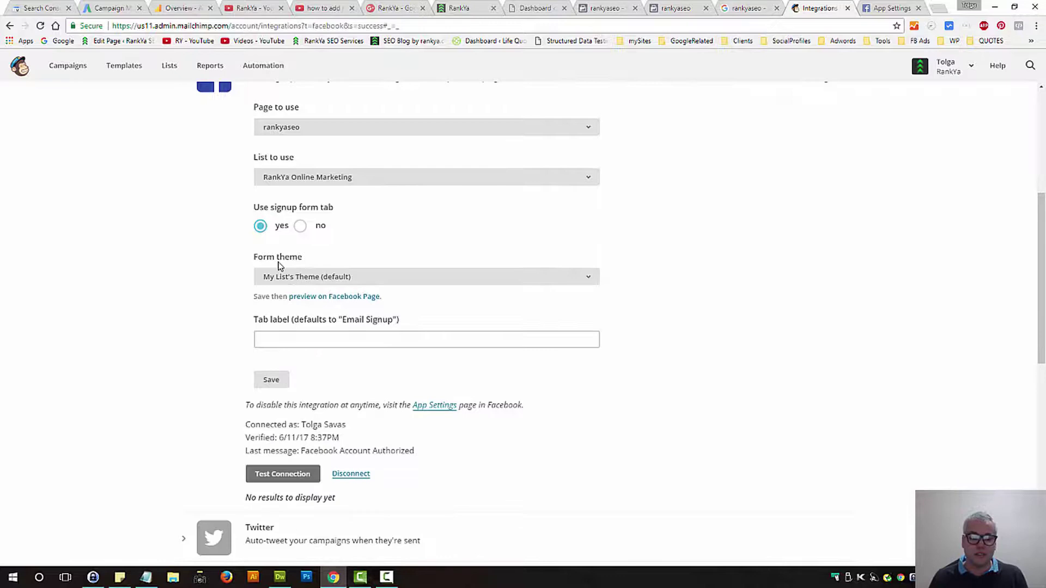
{"action": "left_click", "coordinate": [501, 277]}
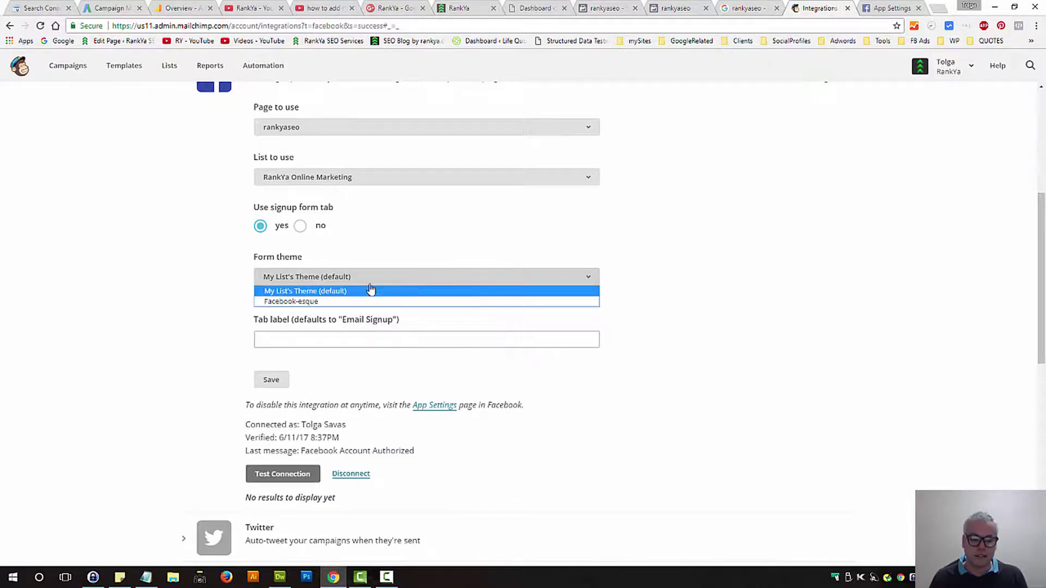
{"action": "left_click", "coordinate": [334, 291]}
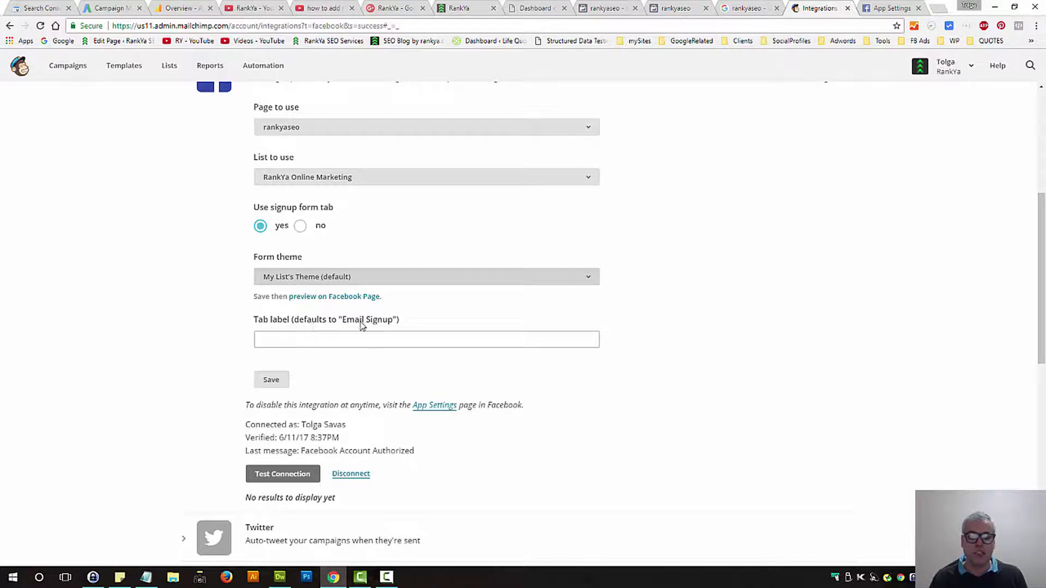
{"action": "left_click", "coordinate": [311, 341]}
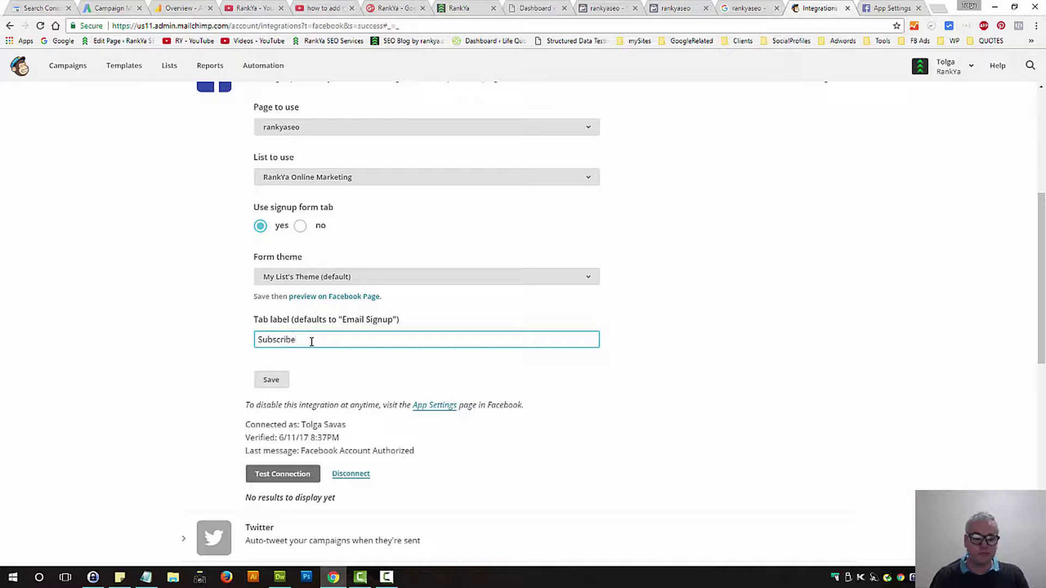
Step: Enter 'Subscribe' as the tab label and test the connection, confirming Facebook profile access
{"action": "type", "text": "Subscribe"}
{"action": "left_click", "coordinate": [283, 482]}
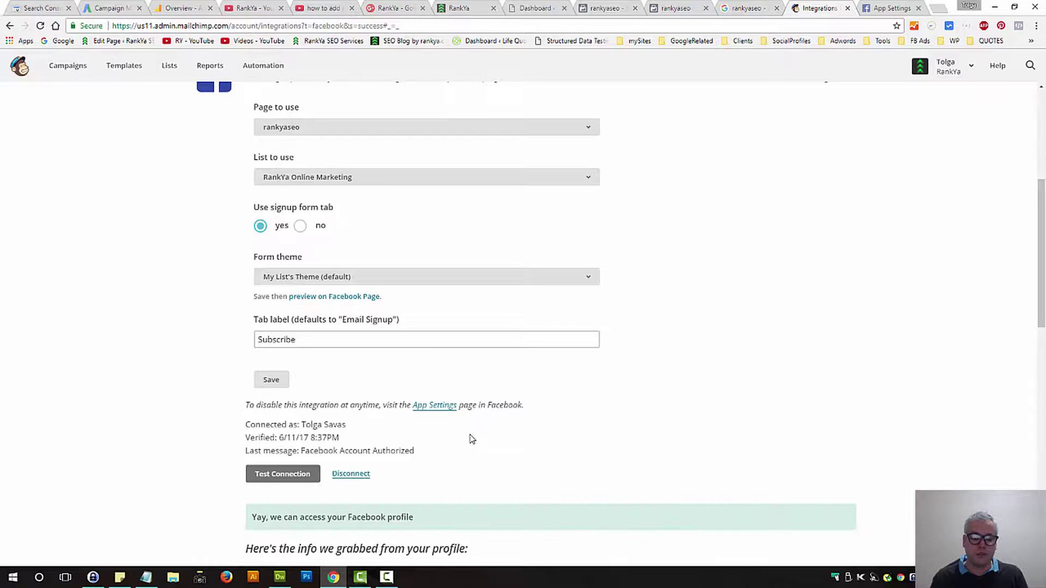
{"action": "scroll", "coordinate": [471, 439], "scroll_direction": "down", "scroll_amount": 3}
{"action": "left_click_drag", "start_coordinate": [274, 375], "coordinate": [416, 373]}
{"action": "left_click", "coordinate": [433, 372]}
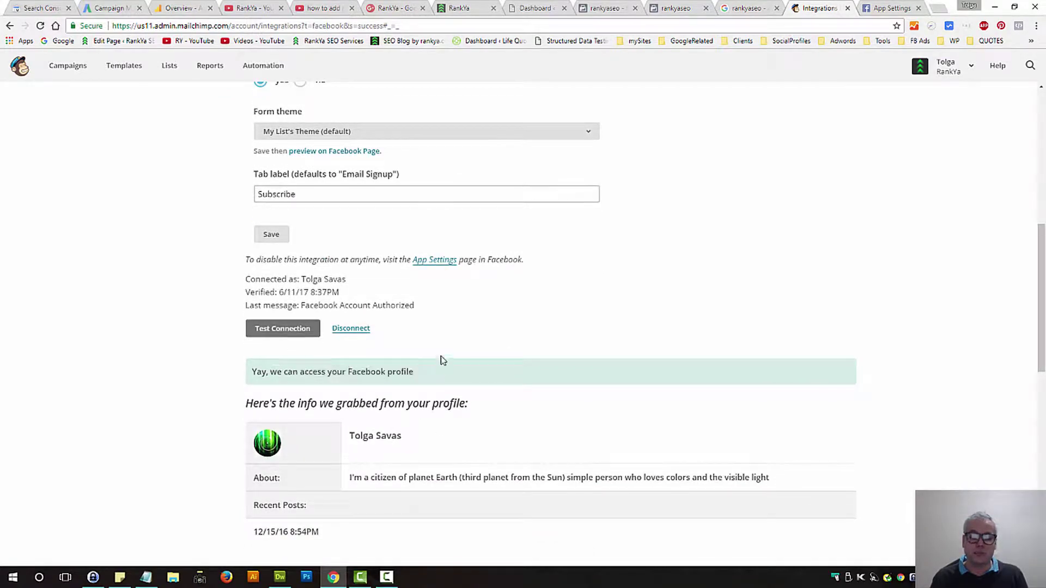
{"action": "scroll", "coordinate": [442, 360], "scroll_direction": "up", "scroll_amount": 3}
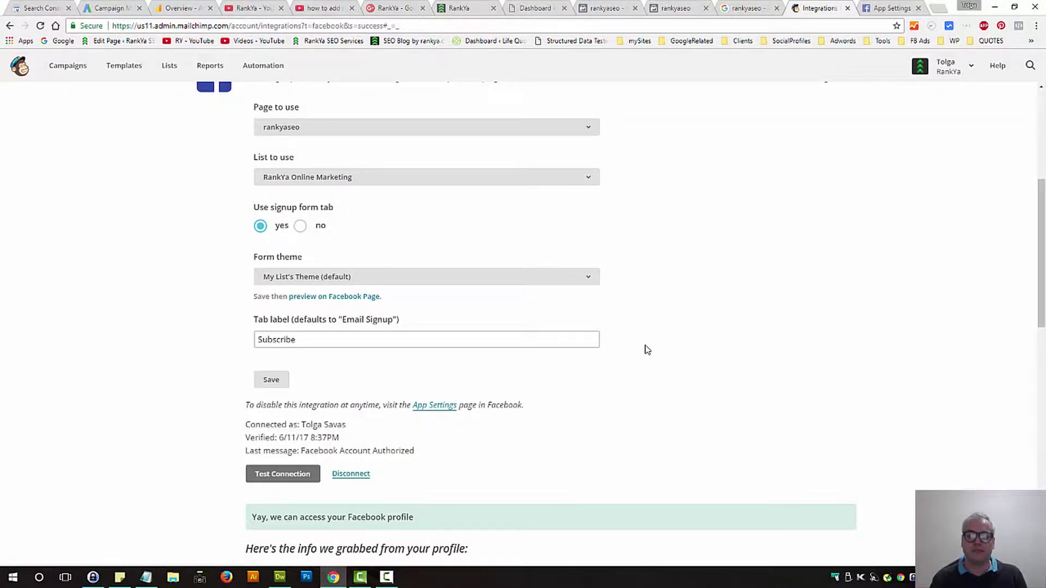
{"action": "scroll", "coordinate": [647, 349], "scroll_direction": "up", "scroll_amount": 6}
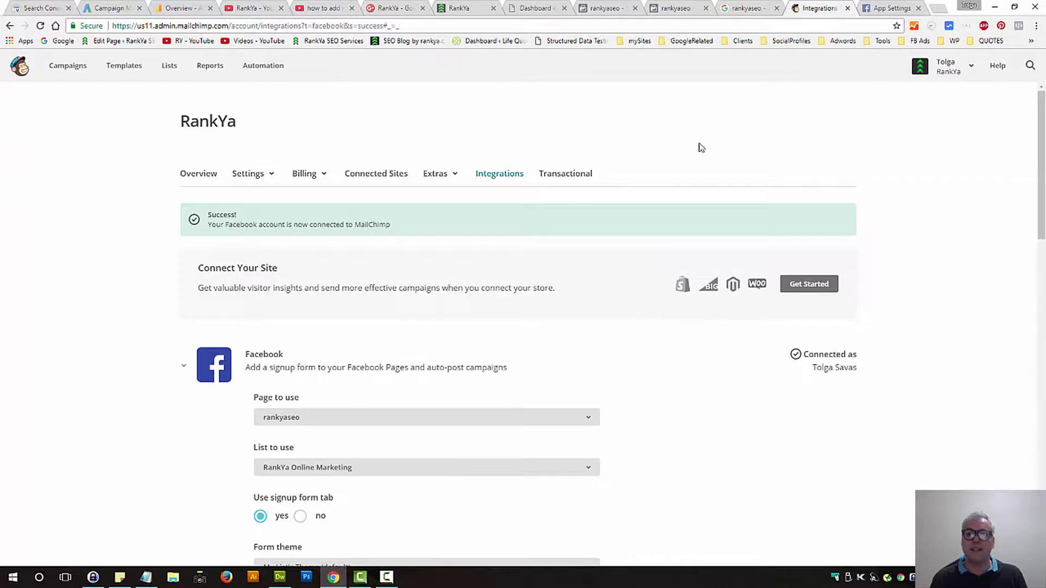
Step: On the rankyaseo Facebook page, open Subscribe and review the email, first name and website form
{"action": "left_click", "coordinate": [666, 10]}
{"action": "left_click", "coordinate": [284, 255]}
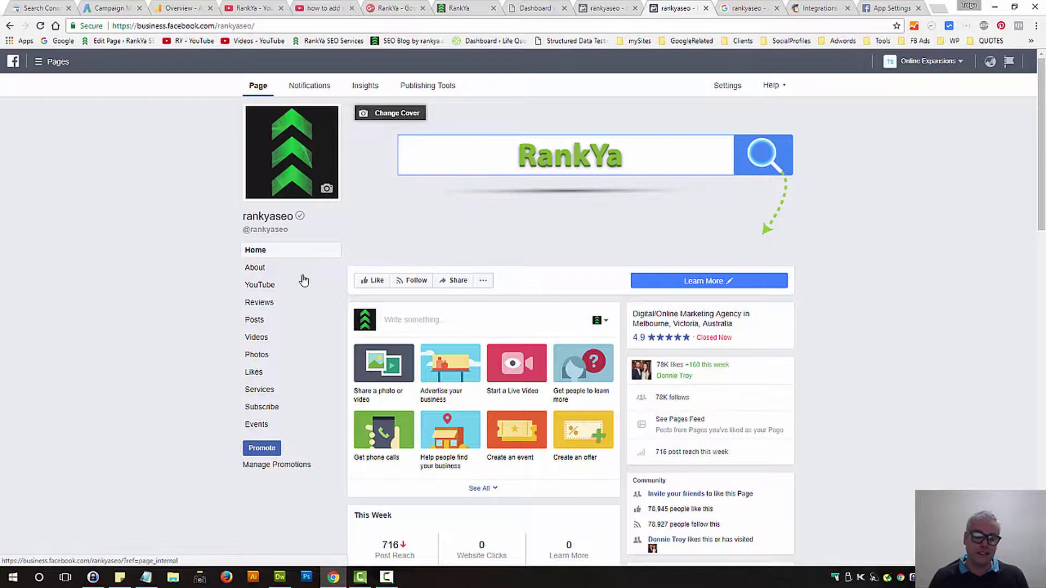
{"action": "left_click", "coordinate": [278, 412]}
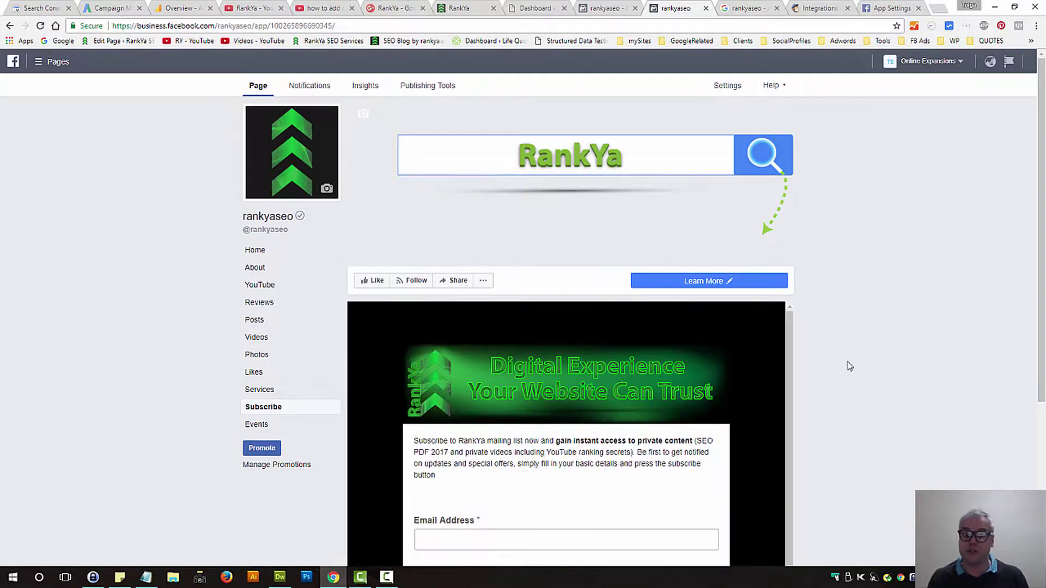
{"action": "scroll", "coordinate": [876, 361], "scroll_direction": "down", "scroll_amount": 4}
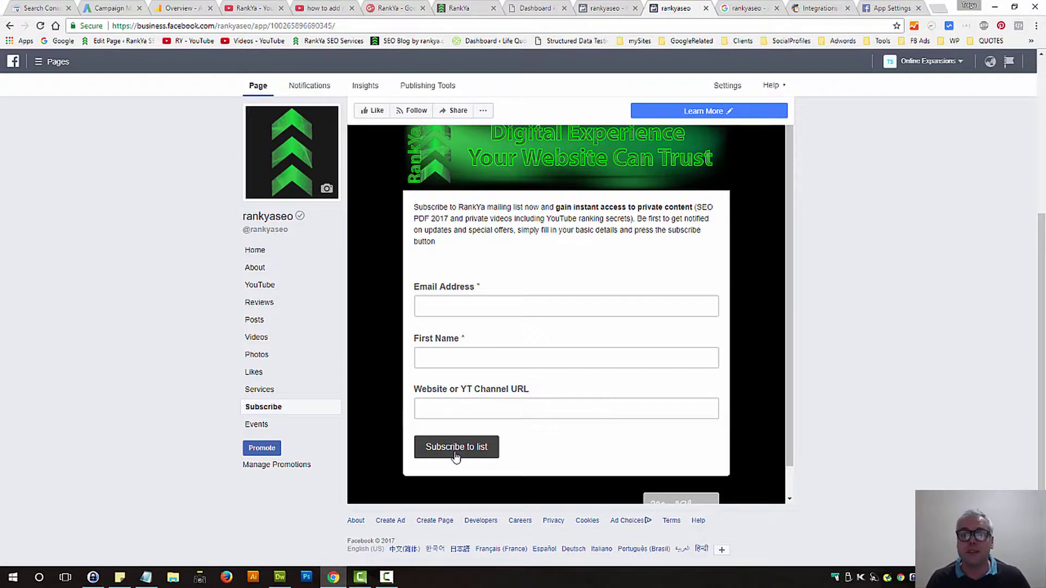
{"action": "left_click", "coordinate": [268, 8]}
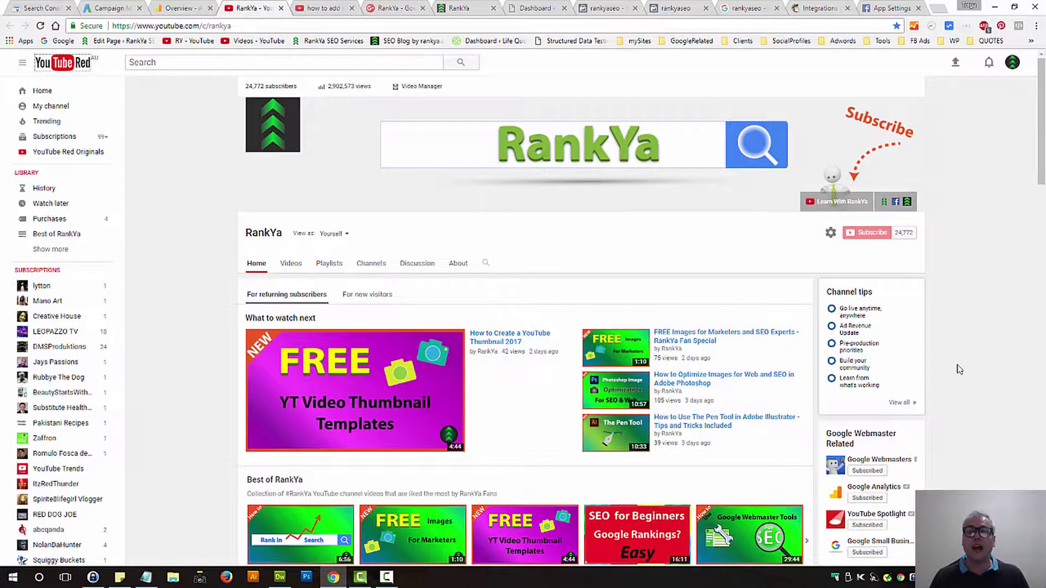